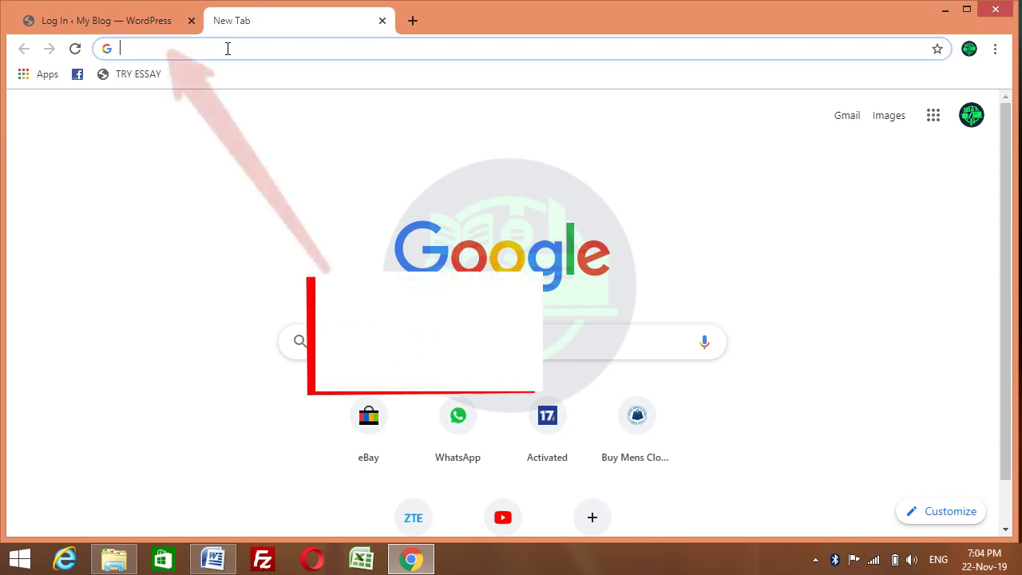
Load the test.usjobsfinder.com home page, My Blog, from the address-bar suggestion
{"action": "type", "text": "tes"}
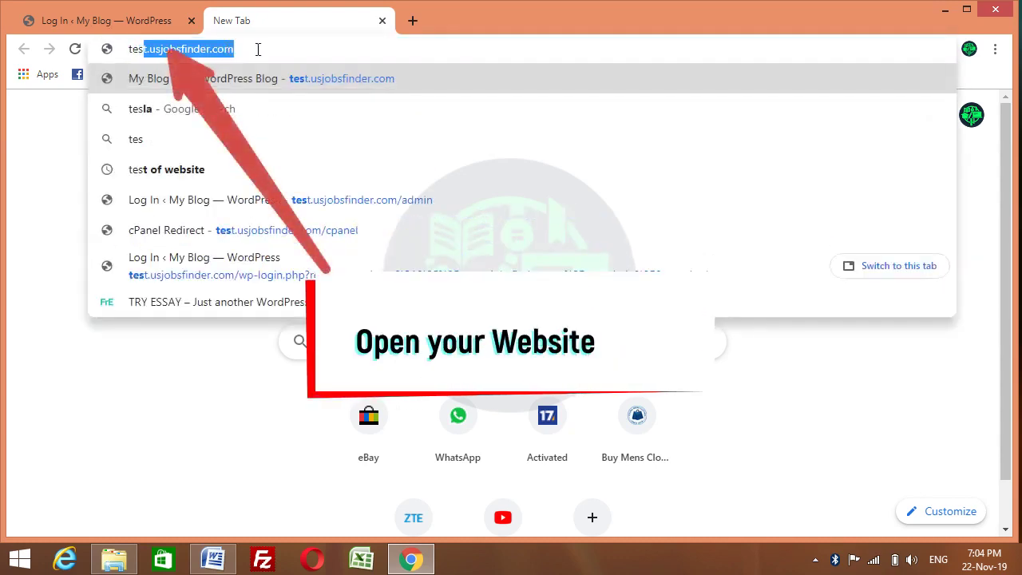
{"action": "key", "text": "End"}
{"action": "key", "text": "Return"}
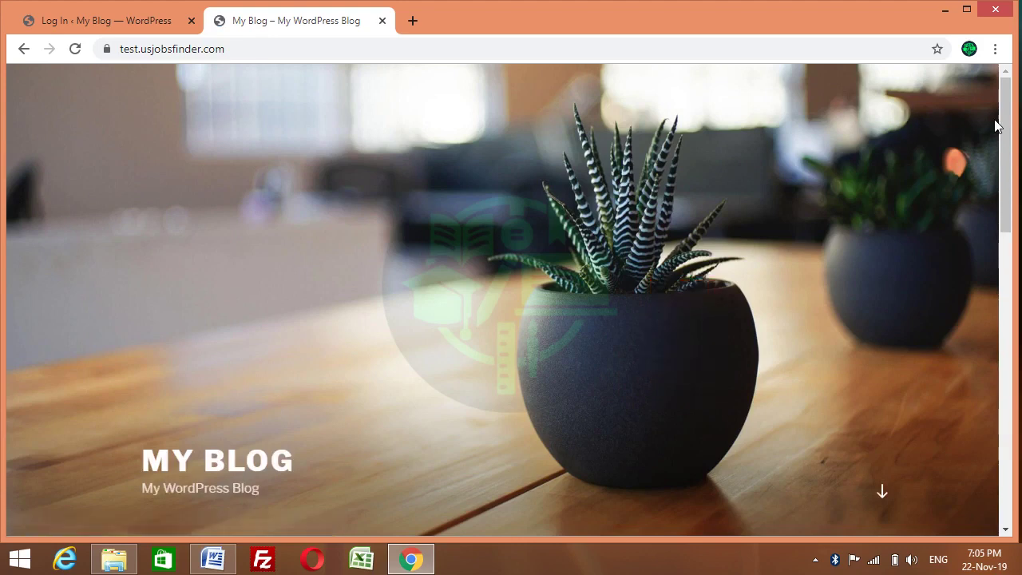
{"action": "mouse_move", "coordinate": [1000, 128]}
{"action": "left_mouse_down"}
{"action": "mouse_move", "coordinate": [1004, 422]}
{"action": "mouse_move", "coordinate": [1004, 120]}
{"action": "left_mouse_up"}
Open the site's /admin login page in a new tab, log in, and close the old login tab
{"action": "left_click", "coordinate": [412, 20]}
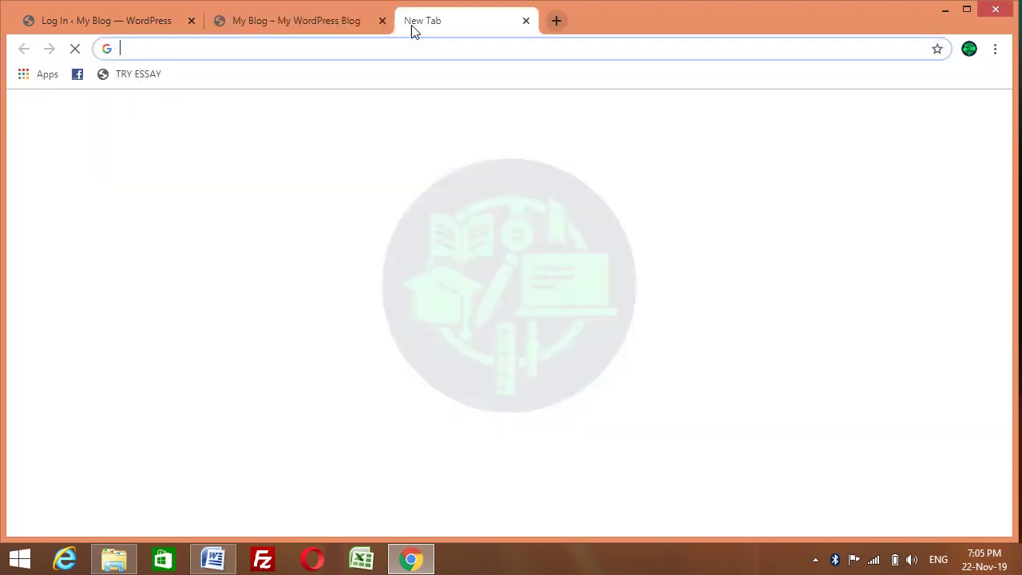
{"action": "type", "text": "te"}
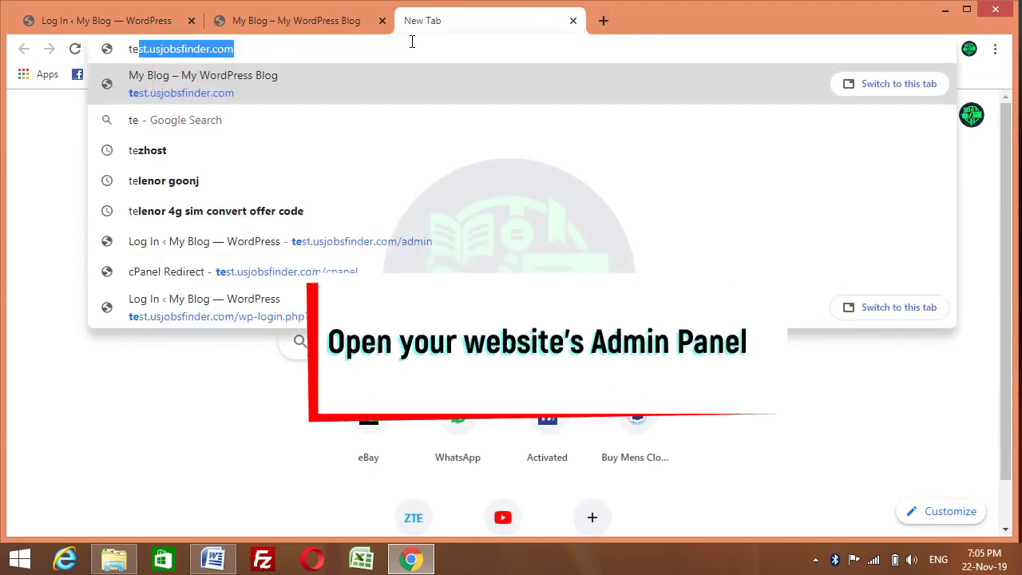
{"action": "left_click", "coordinate": [358, 245]}
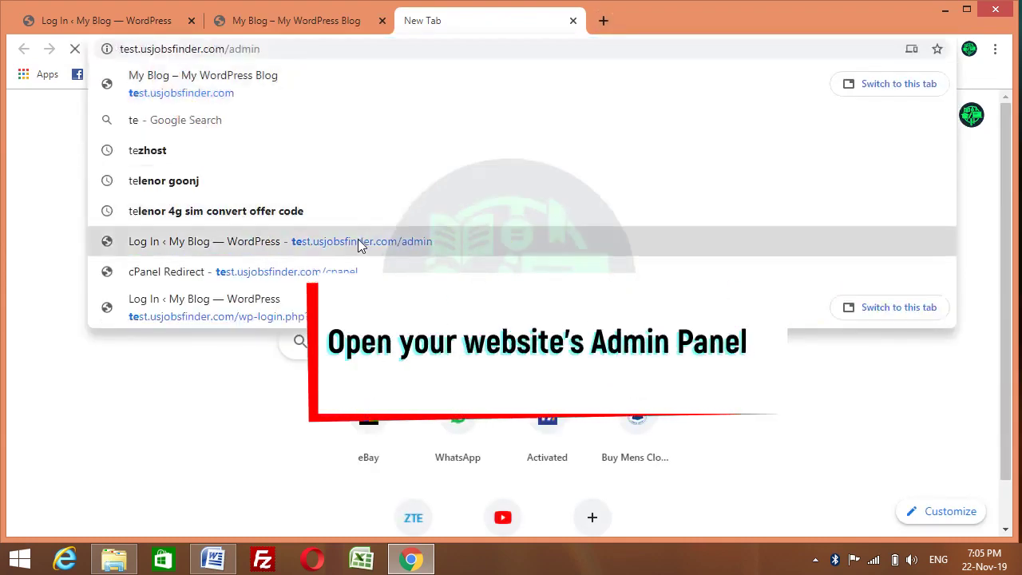
{"action": "left_click", "coordinate": [308, 55]}
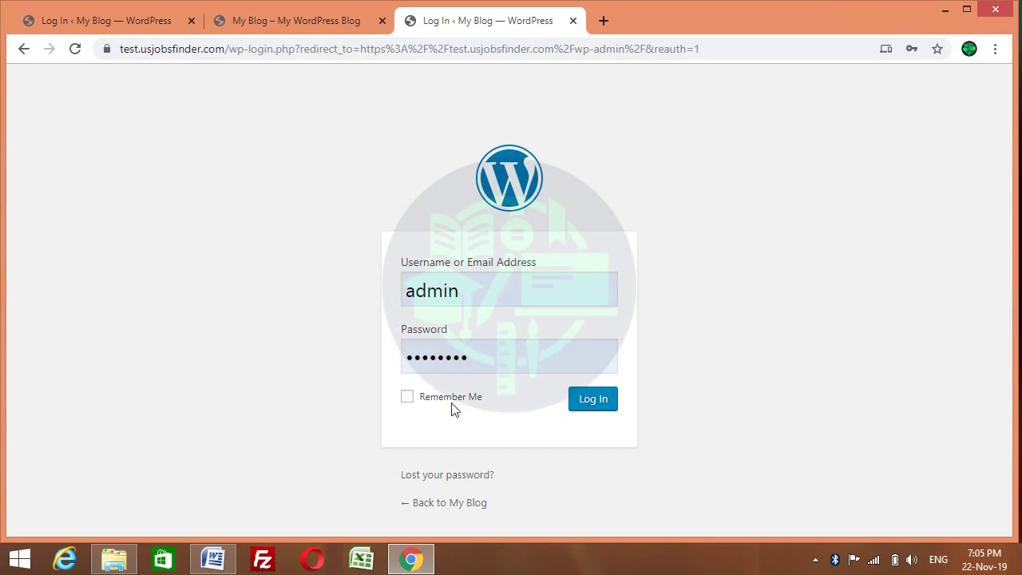
{"action": "left_click", "coordinate": [595, 403]}
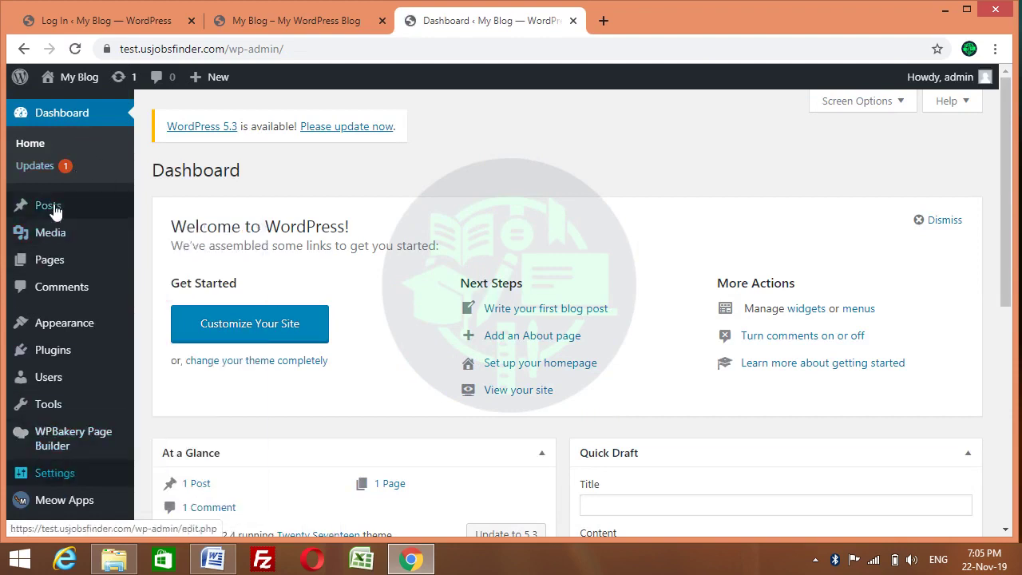
{"action": "left_click", "coordinate": [194, 21]}
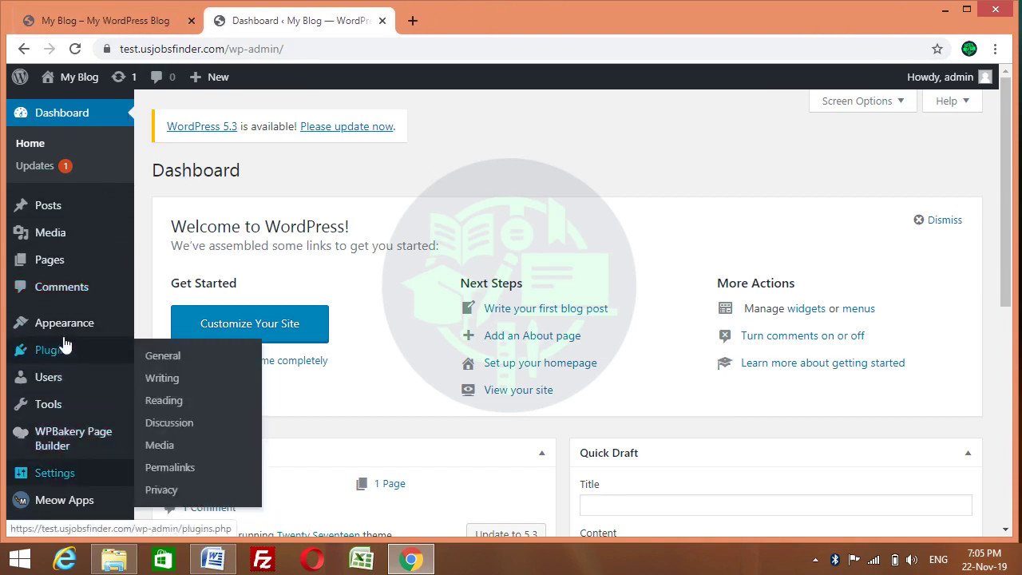
{"action": "mouse_move", "coordinate": [1010, 146]}
{"action": "left_mouse_down"}
{"action": "mouse_move", "coordinate": [990, 338]}
{"action": "mouse_move", "coordinate": [998, 104]}
{"action": "mouse_move", "coordinate": [1006, 356]}
{"action": "mouse_move", "coordinate": [1002, 136]}
{"action": "left_mouse_up"}
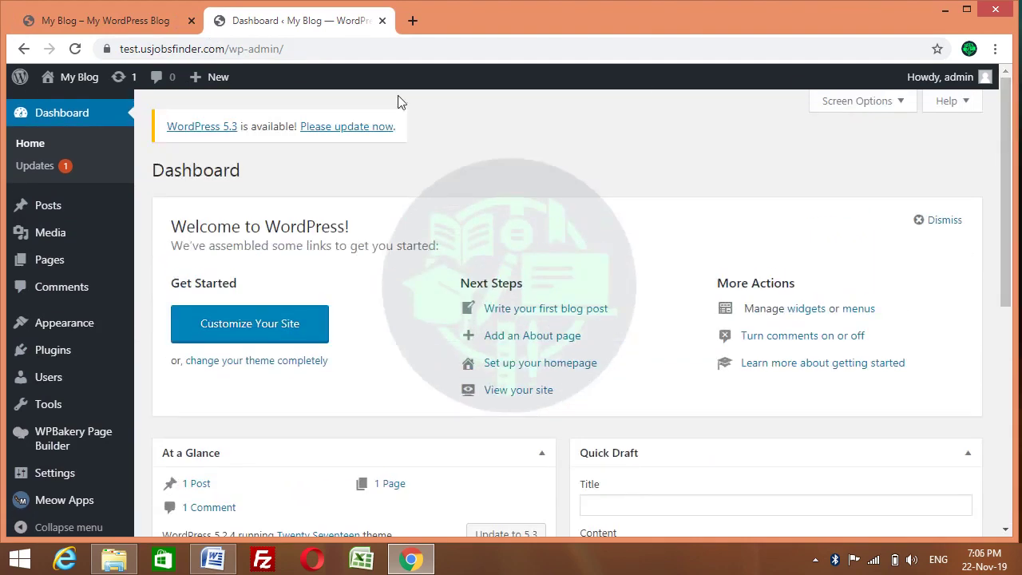
Go to test.usjobsfinder.com/cpanel in a new tab and log in to cPanel
{"action": "left_click", "coordinate": [402, 23]}
{"action": "type", "text": "te"}
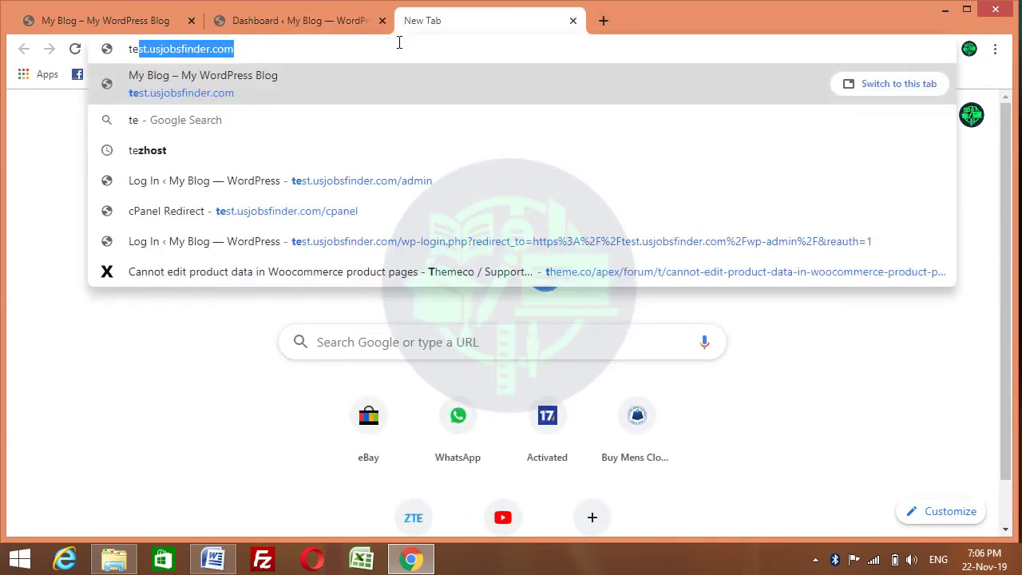
{"action": "key", "text": "Right"}
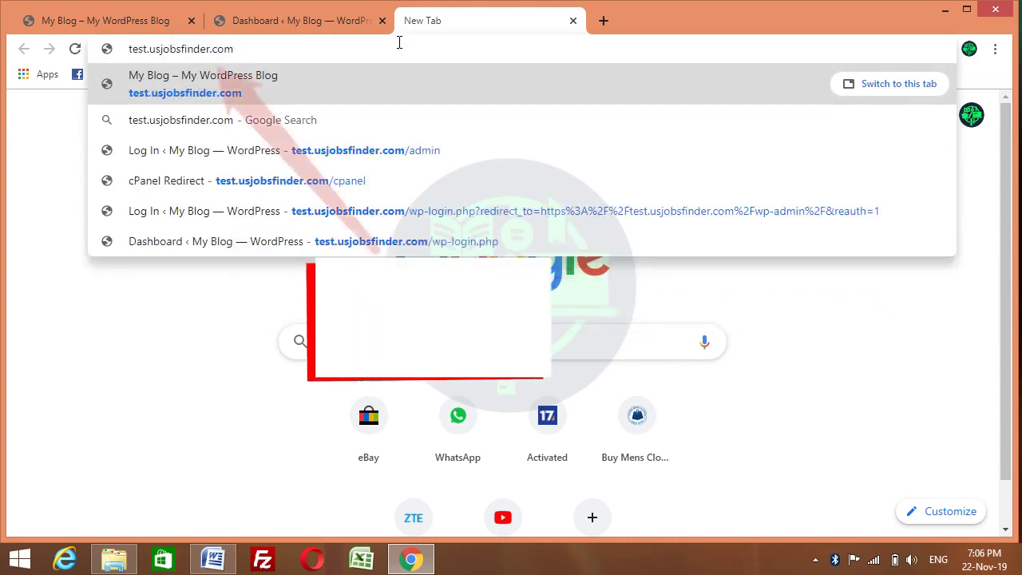
{"action": "type", "text": "/cpanel"}
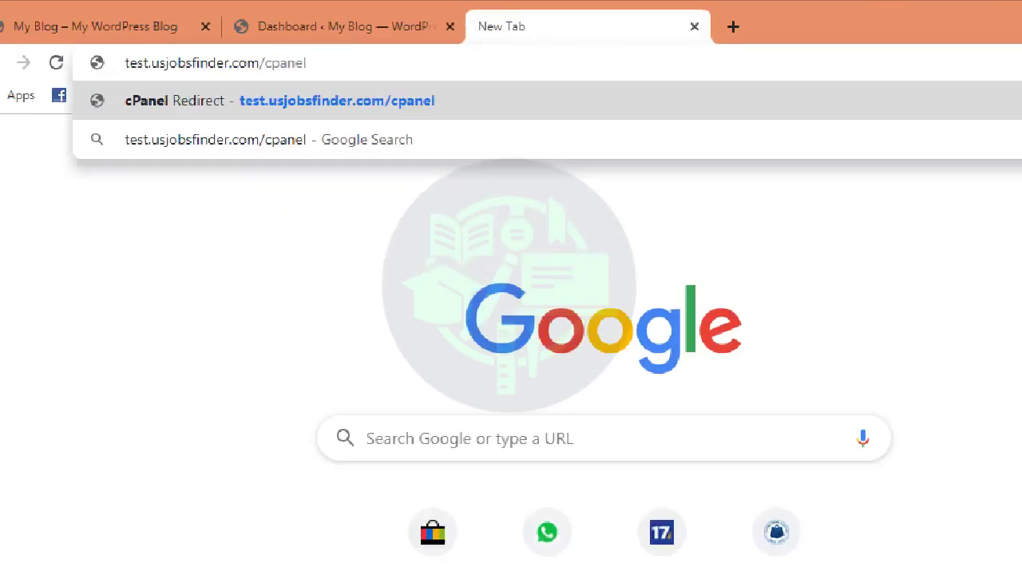
{"action": "key", "text": "Escape"}
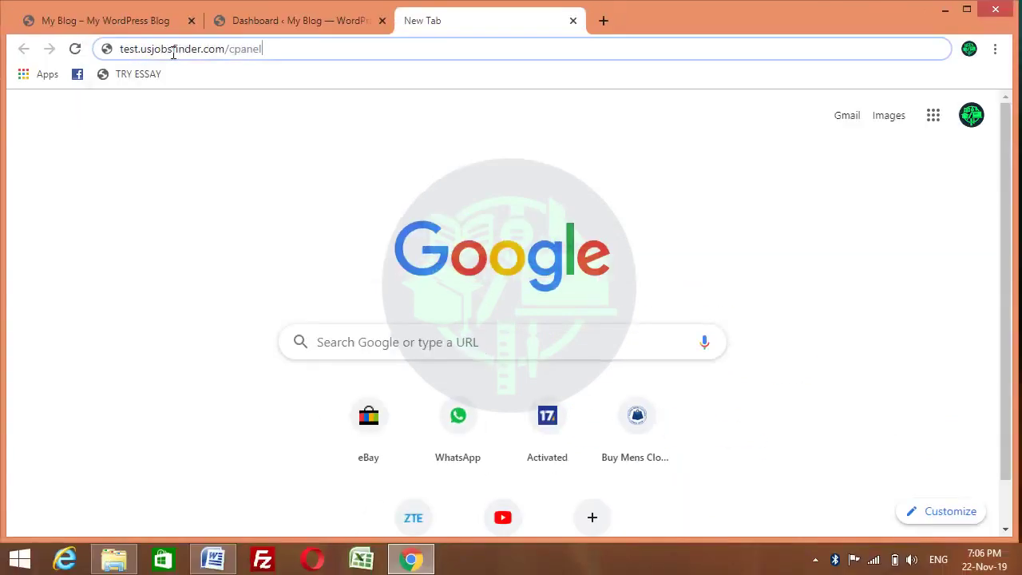
{"action": "key", "text": "Return"}
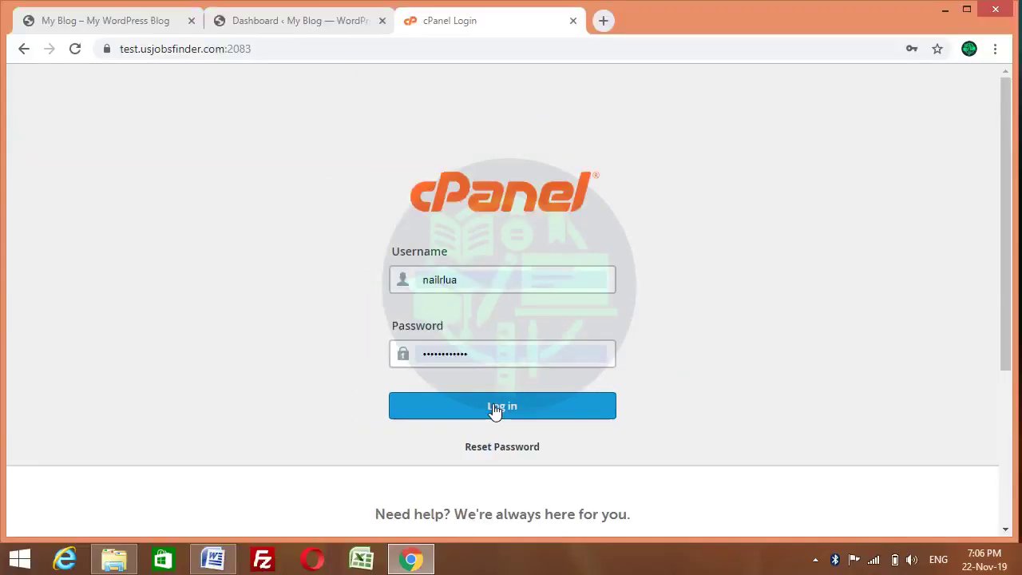
{"action": "left_click", "coordinate": [494, 407]}
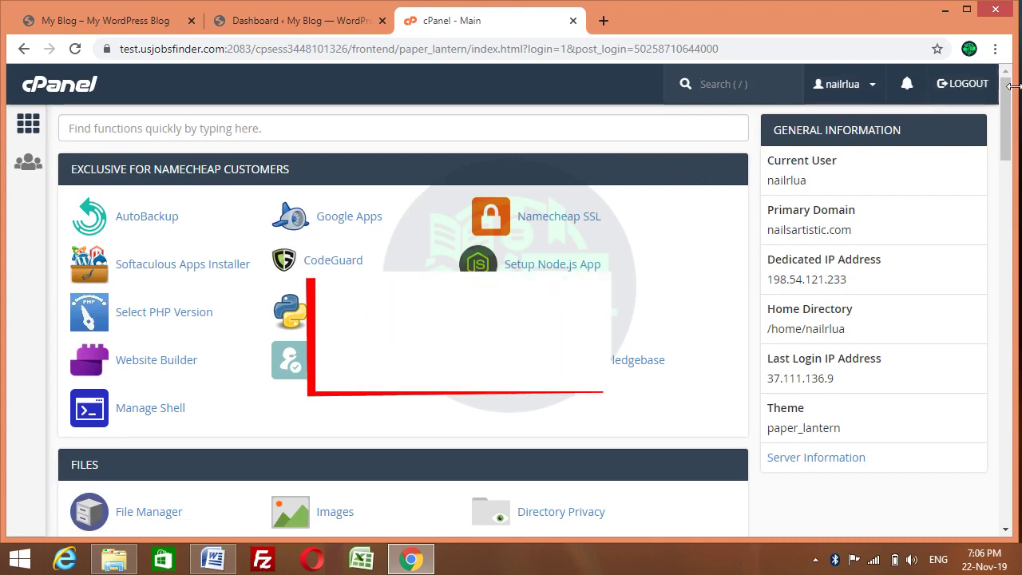
{"action": "scroll", "coordinate": [1006, 158], "scroll_direction": "down", "scroll_amount": 4}
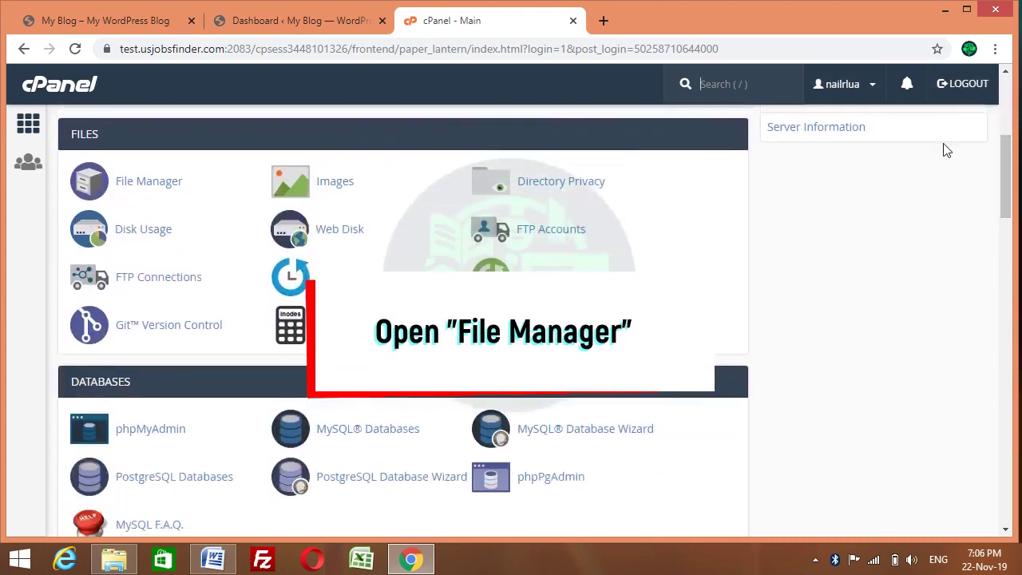
Open File Manager, go through public_html into test.usjobsfinder.com, and select wp-content
{"action": "left_click", "coordinate": [115, 187]}
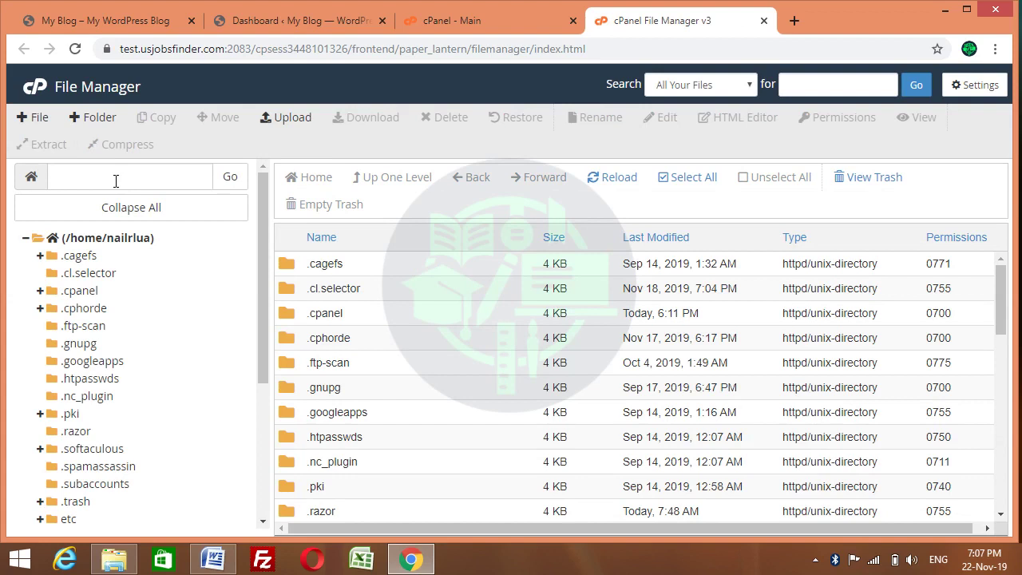
{"action": "left_click_drag", "start_coordinate": [261, 202], "coordinate": [264, 346]}
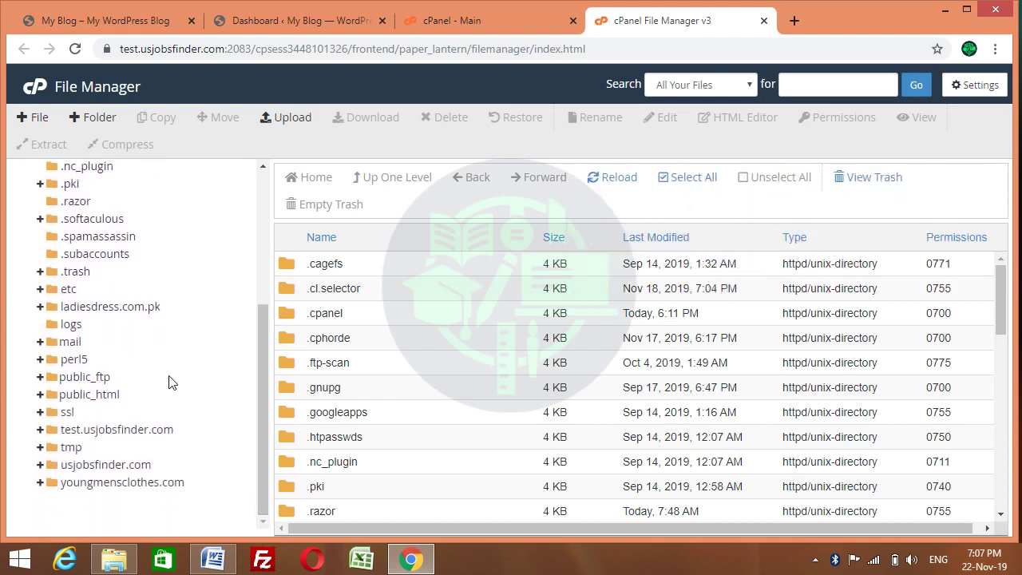
{"action": "left_click", "coordinate": [96, 398]}
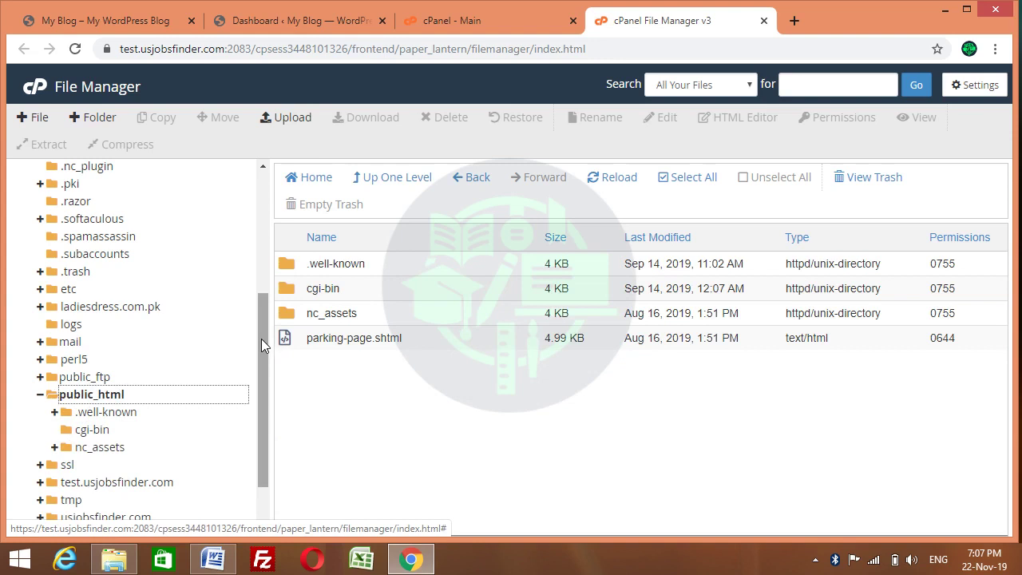
{"action": "left_click_drag", "start_coordinate": [261, 339], "coordinate": [263, 369]}
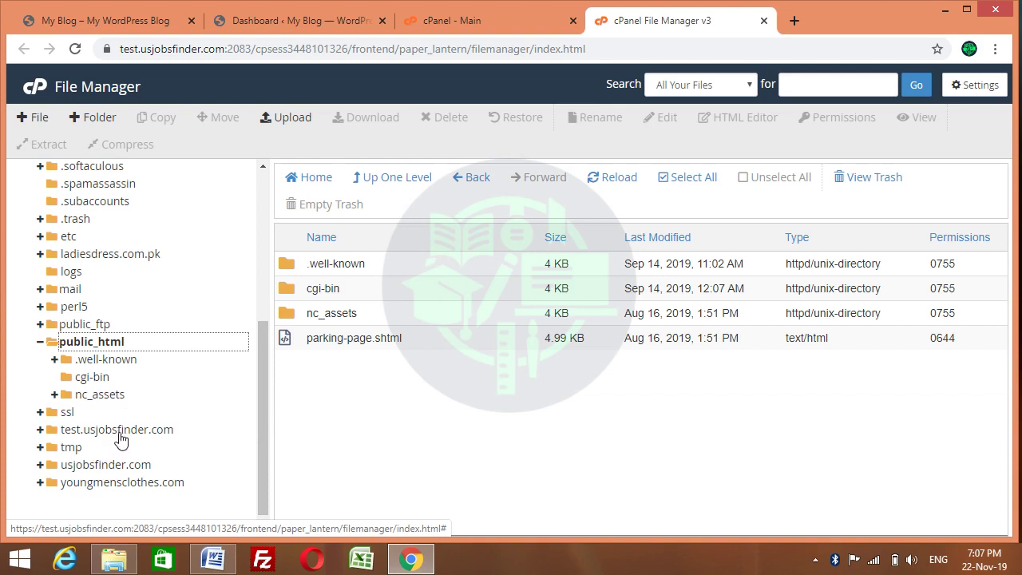
{"action": "left_click", "coordinate": [118, 433]}
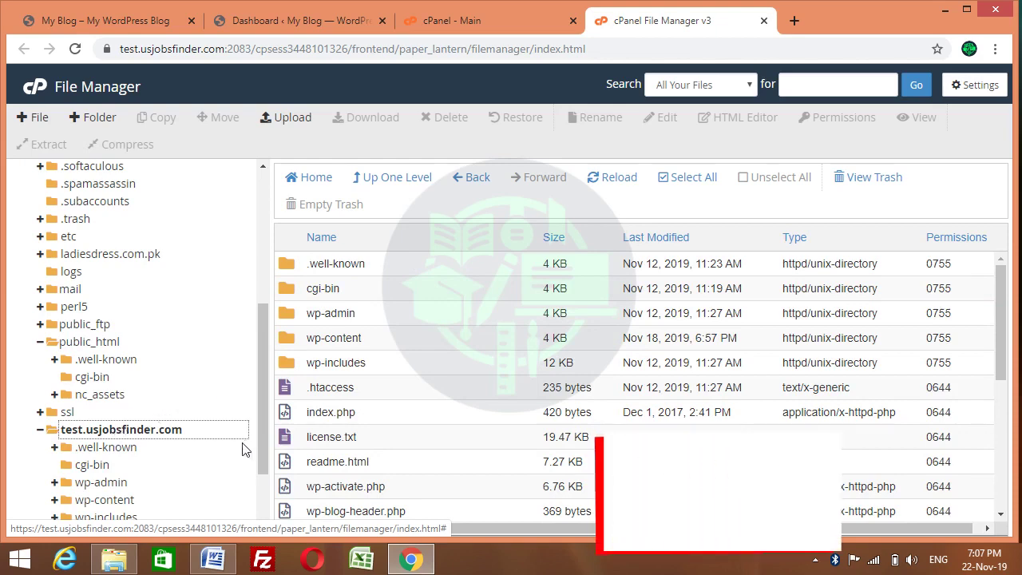
{"action": "mouse_move", "coordinate": [998, 299]}
{"action": "left_mouse_down"}
{"action": "mouse_move", "coordinate": [1008, 338]}
{"action": "mouse_move", "coordinate": [1008, 298]}
{"action": "left_mouse_up"}
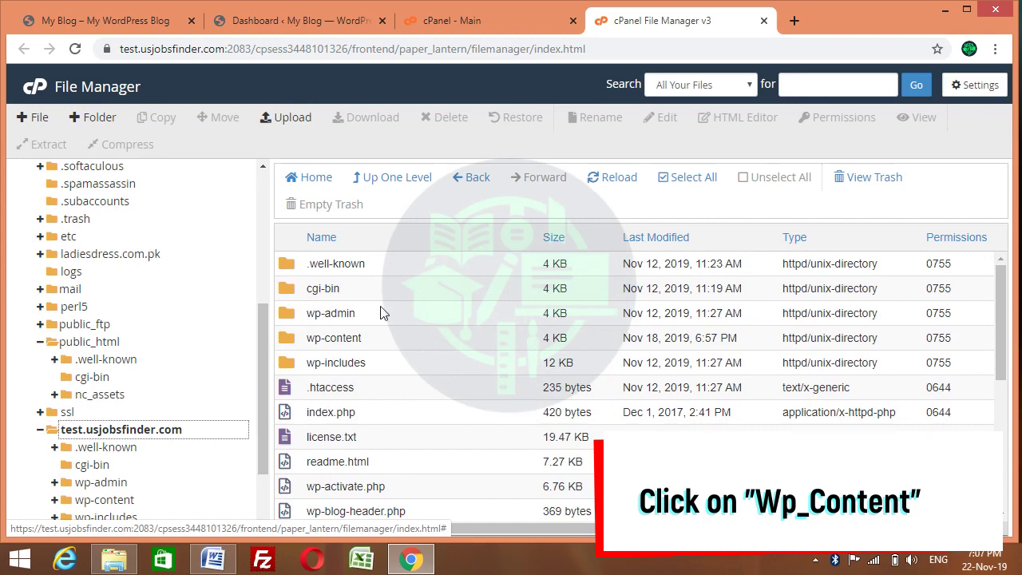
{"action": "left_click", "coordinate": [288, 340]}
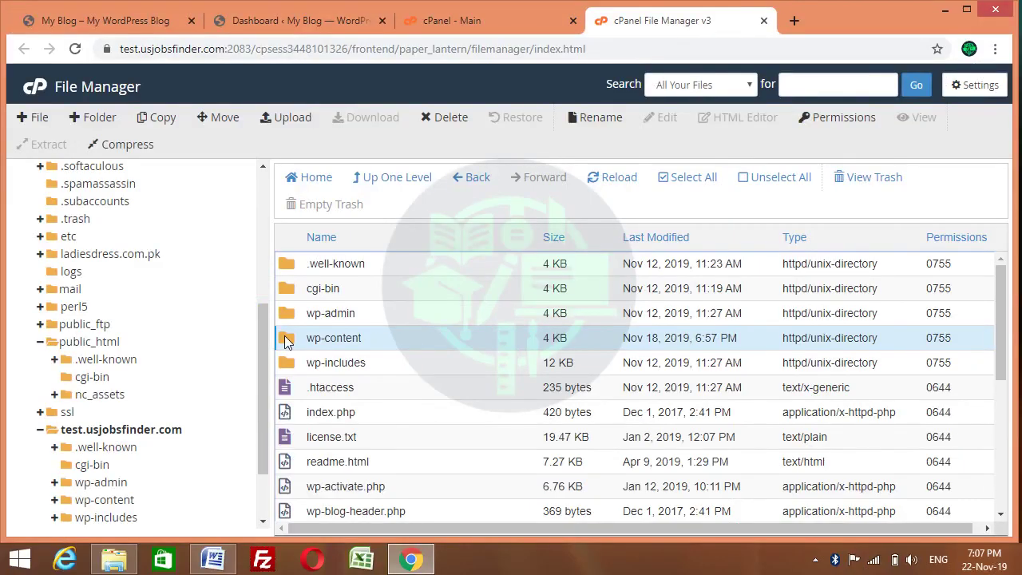
Open the wp-content folder and then its themes subfolder
{"action": "left_click", "coordinate": [287, 340]}
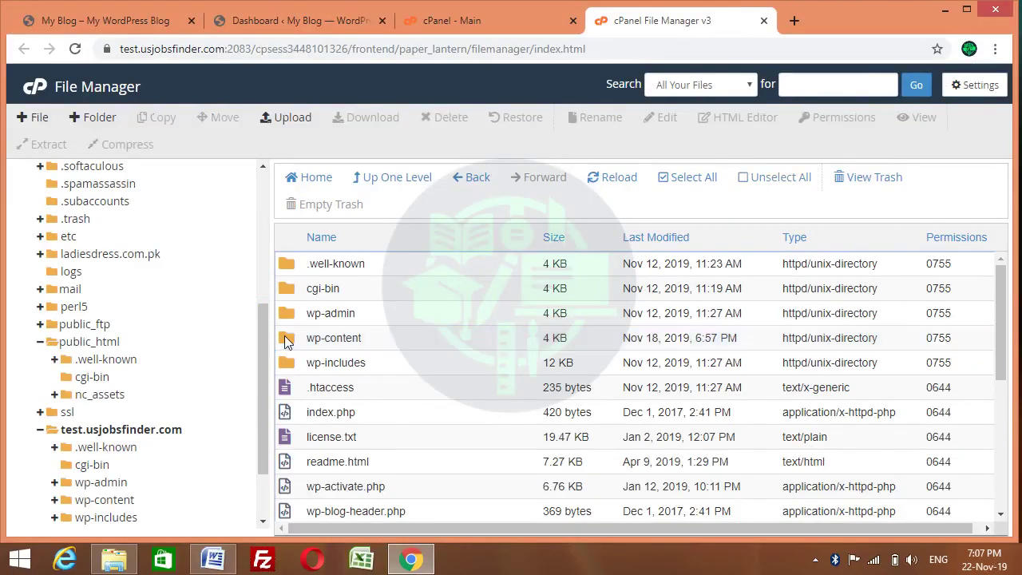
{"action": "double_click", "coordinate": [288, 340]}
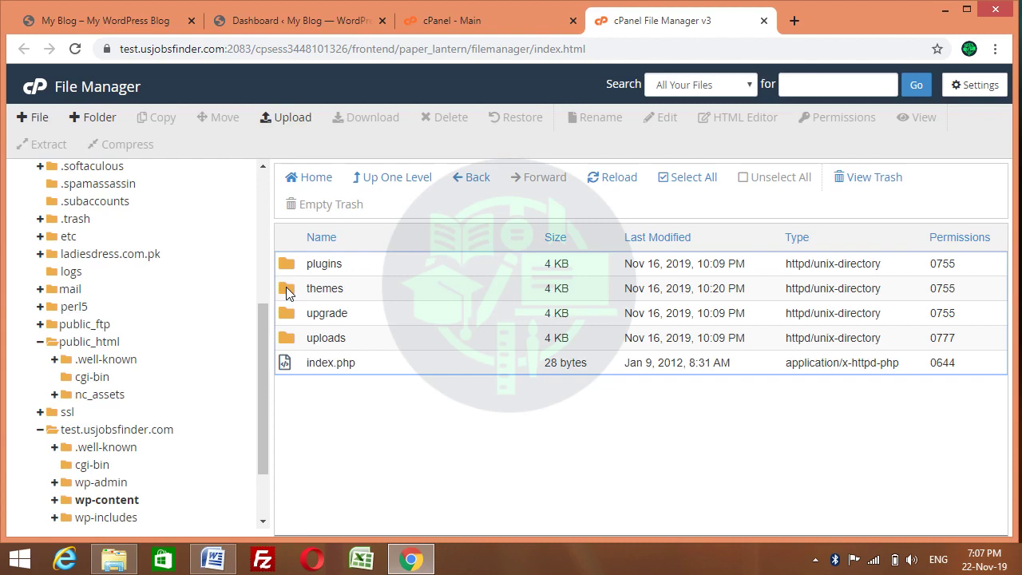
{"action": "left_click", "coordinate": [288, 294]}
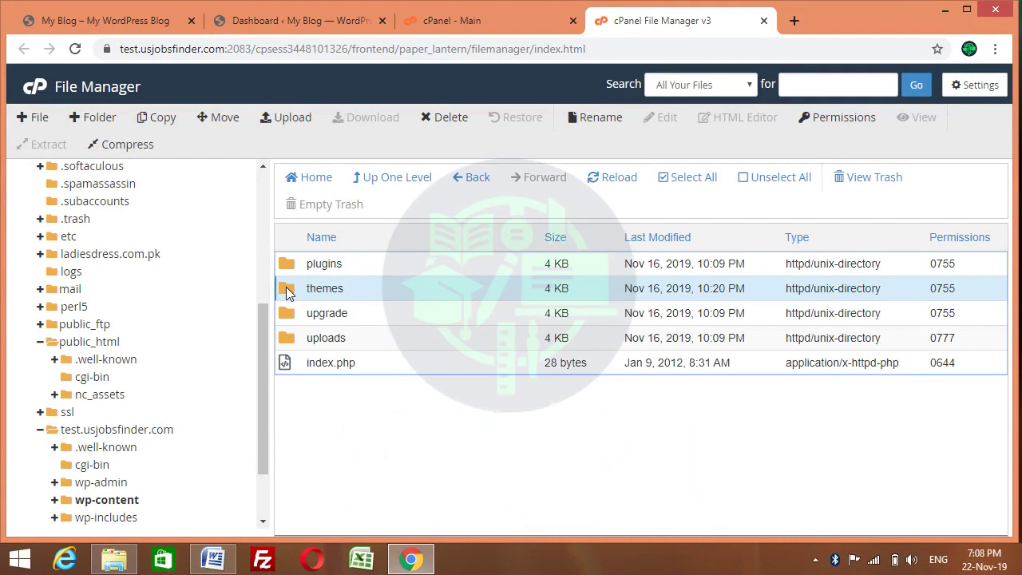
{"action": "double_click", "coordinate": [289, 292]}
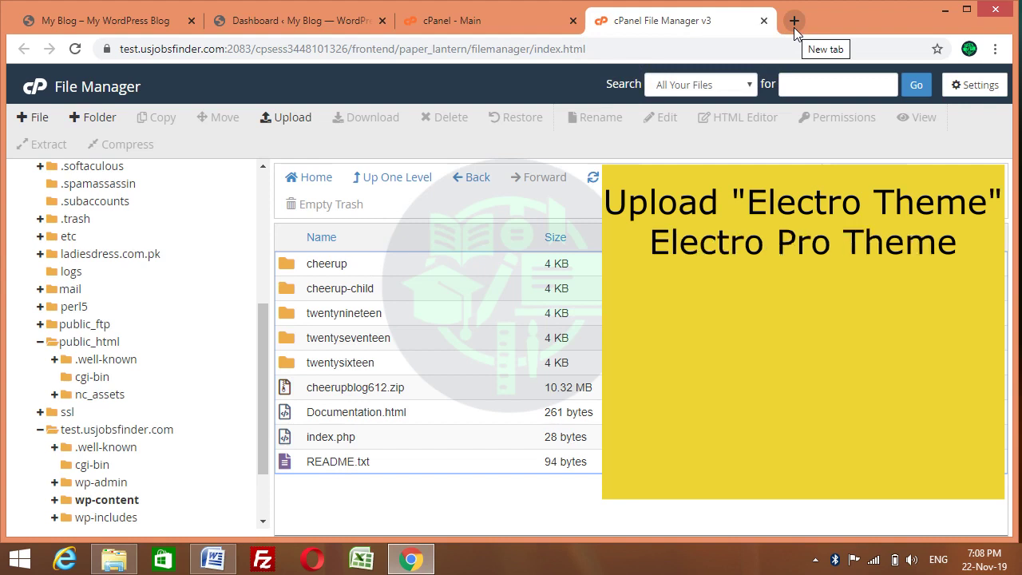
Paste the electro.zip Google Drive link into a new tab to start the download
{"action": "left_click", "coordinate": [793, 20]}
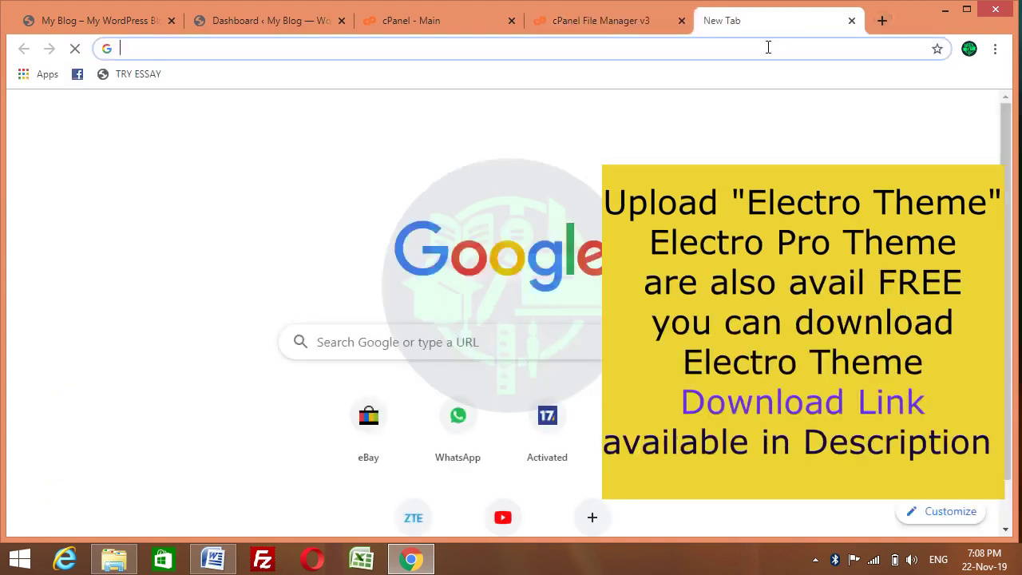
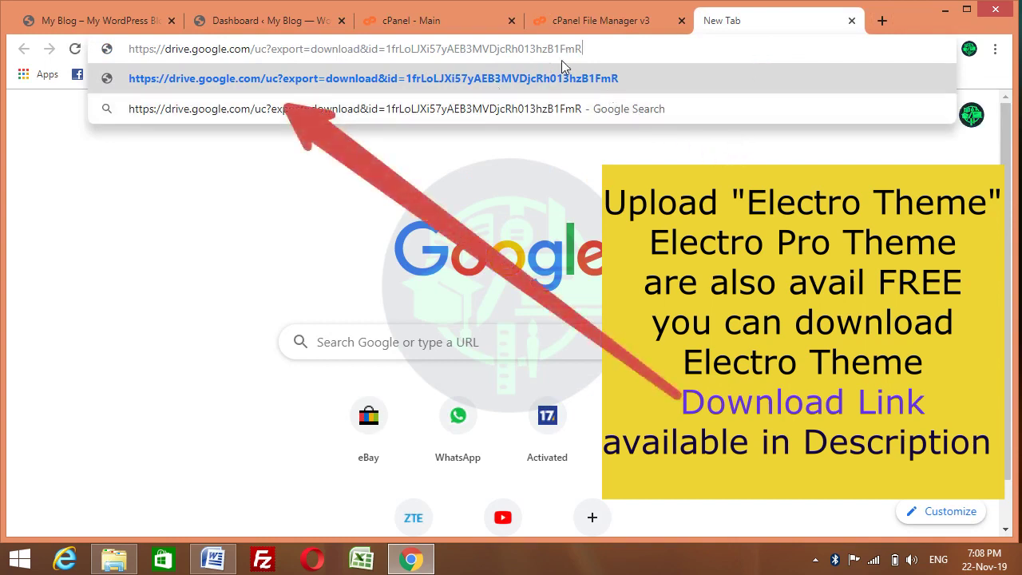
{"action": "left_click", "coordinate": [540, 79]}
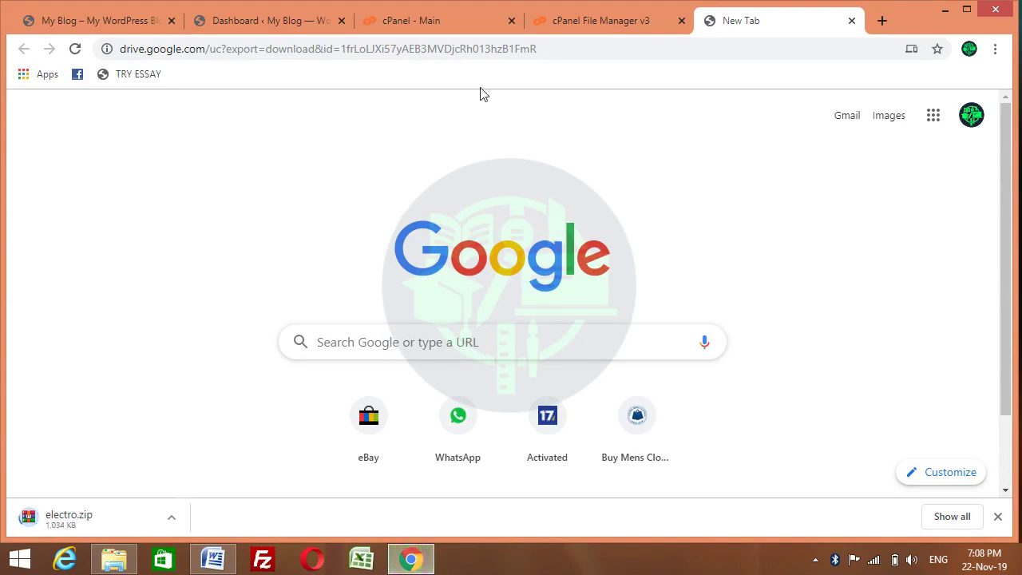
Dismiss the downloads bar and open File Upload for wp-content/themes in File Manager
{"action": "left_click", "coordinate": [582, 22]}
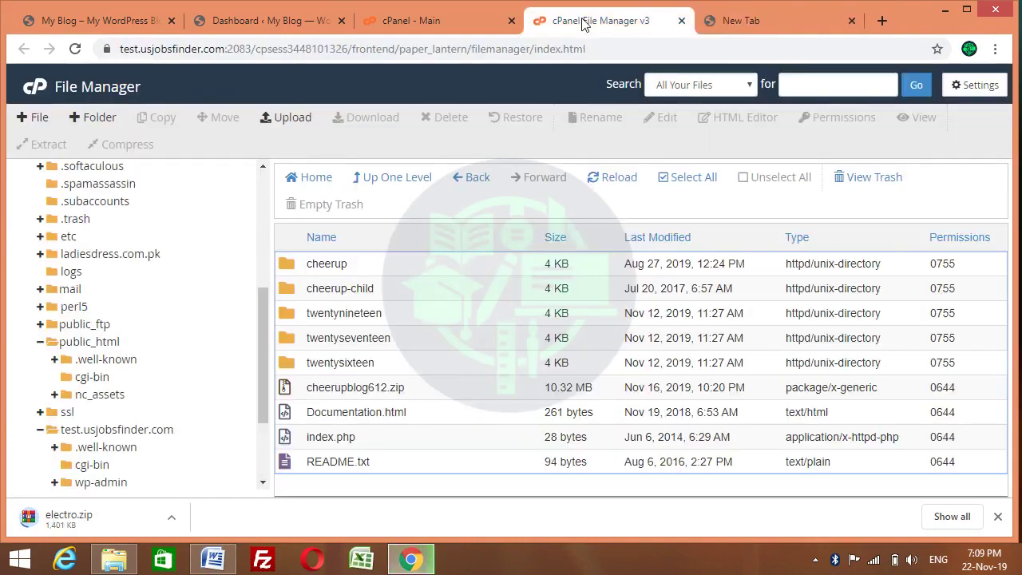
{"action": "left_click", "coordinate": [537, 49]}
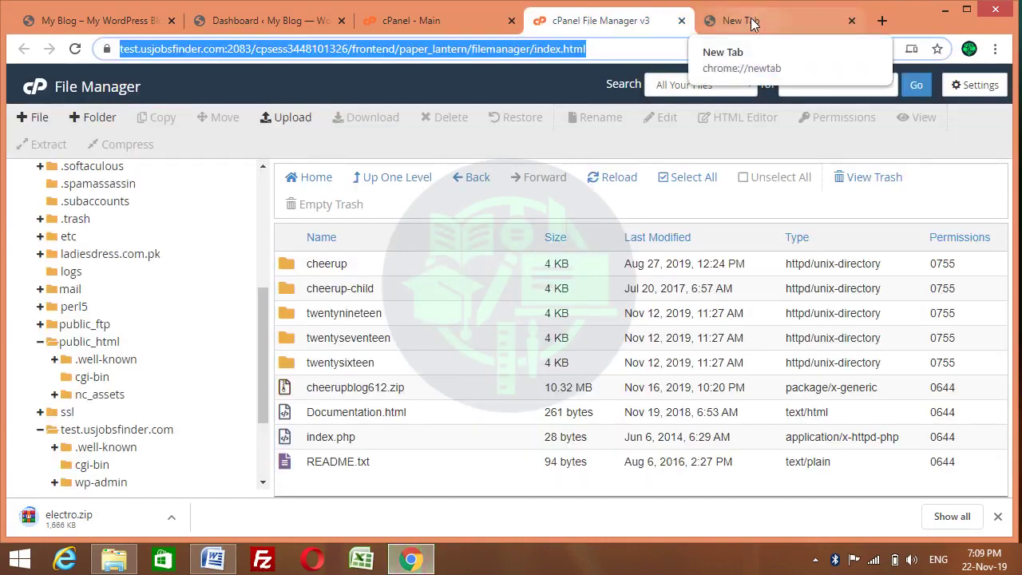
{"action": "left_click", "coordinate": [741, 21]}
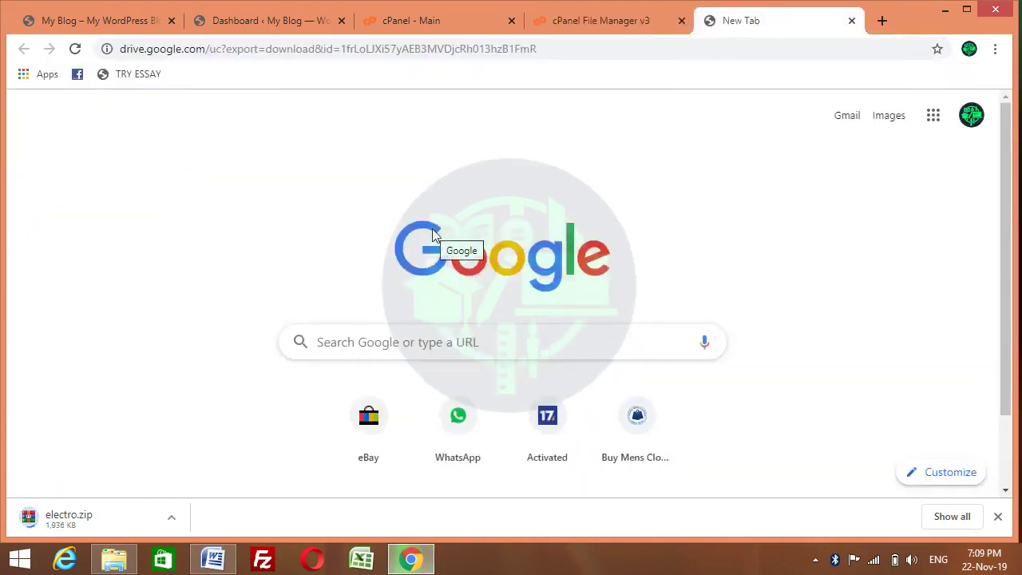
{"action": "left_click", "coordinate": [998, 517]}
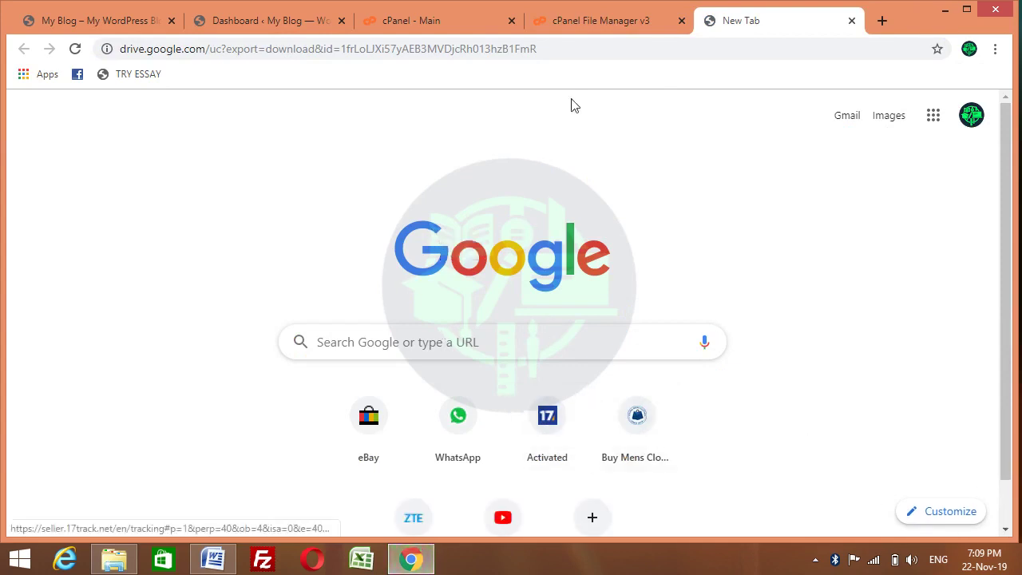
{"action": "left_click", "coordinate": [584, 19]}
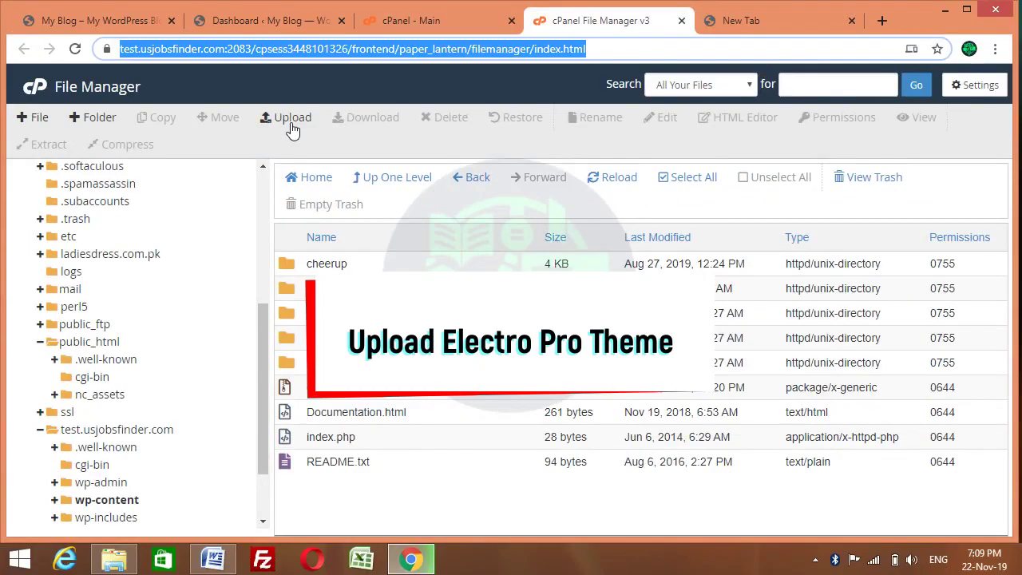
{"action": "left_click", "coordinate": [286, 117]}
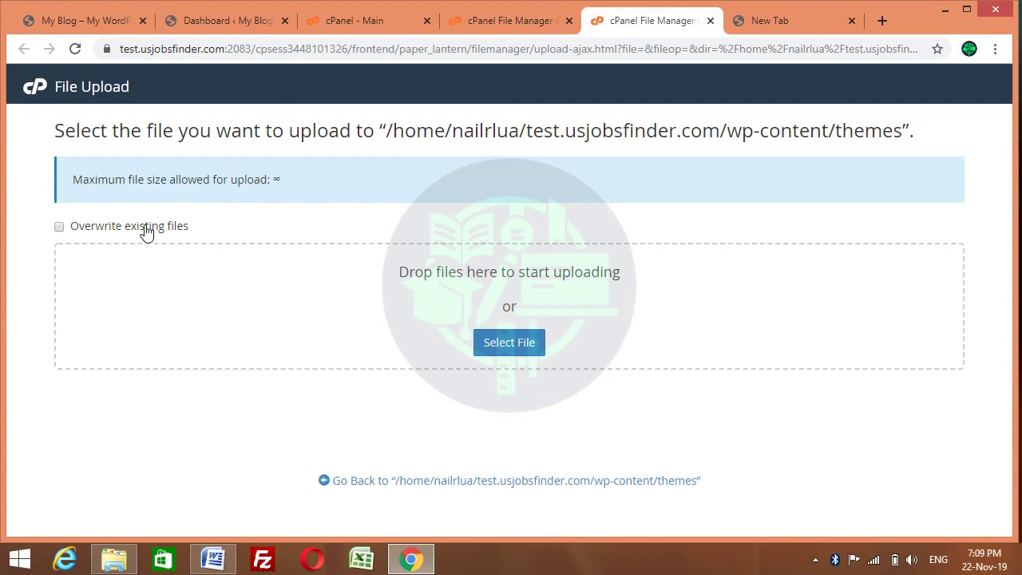
Upload the electro archive (8.11 MB) from the computer, then go back to the themes listing
{"action": "left_click", "coordinate": [508, 349]}
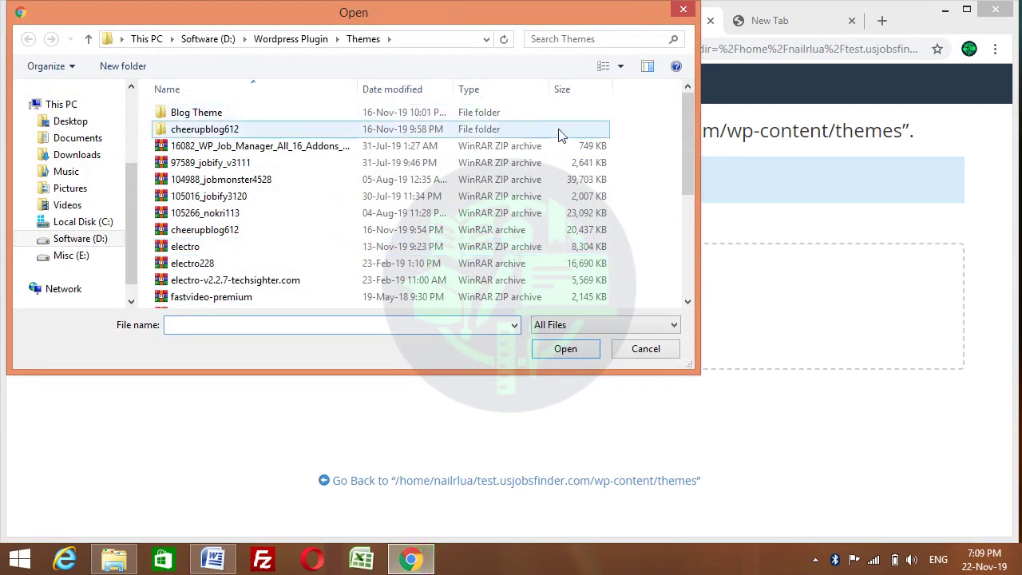
{"action": "mouse_move", "coordinate": [688, 118]}
{"action": "left_mouse_down"}
{"action": "mouse_move", "coordinate": [688, 209]}
{"action": "mouse_move", "coordinate": [688, 112]}
{"action": "left_mouse_up"}
{"action": "left_click", "coordinate": [189, 252]}
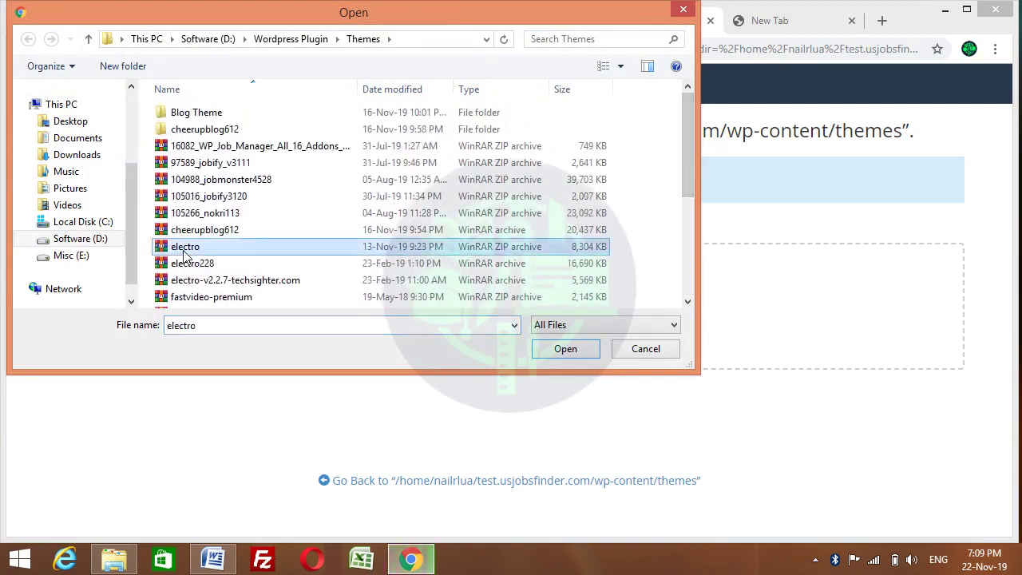
{"action": "left_click", "coordinate": [565, 350]}
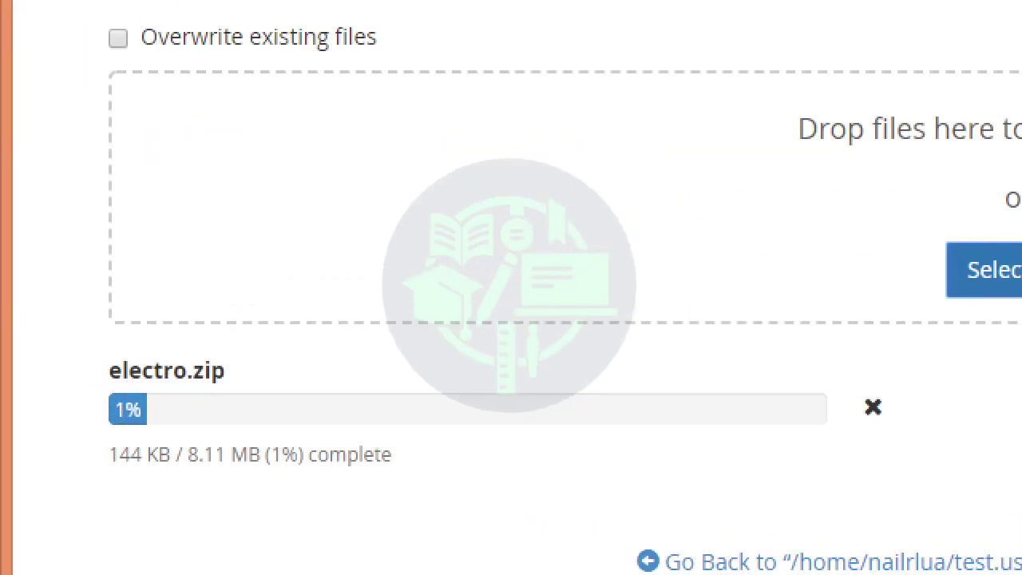
{"action": "mouse_move", "coordinate": [95, 353]}
{"action": "left_mouse_down"}
{"action": "mouse_move", "coordinate": [469, 369]}
{"action": "mouse_move", "coordinate": [827, 361]}
{"action": "mouse_move", "coordinate": [911, 451]}
{"action": "mouse_move", "coordinate": [878, 491]}
{"action": "mouse_move", "coordinate": [131, 496]}
{"action": "mouse_move", "coordinate": [73, 469]}
{"action": "mouse_move", "coordinate": [84, 370]}
{"action": "left_mouse_up"}
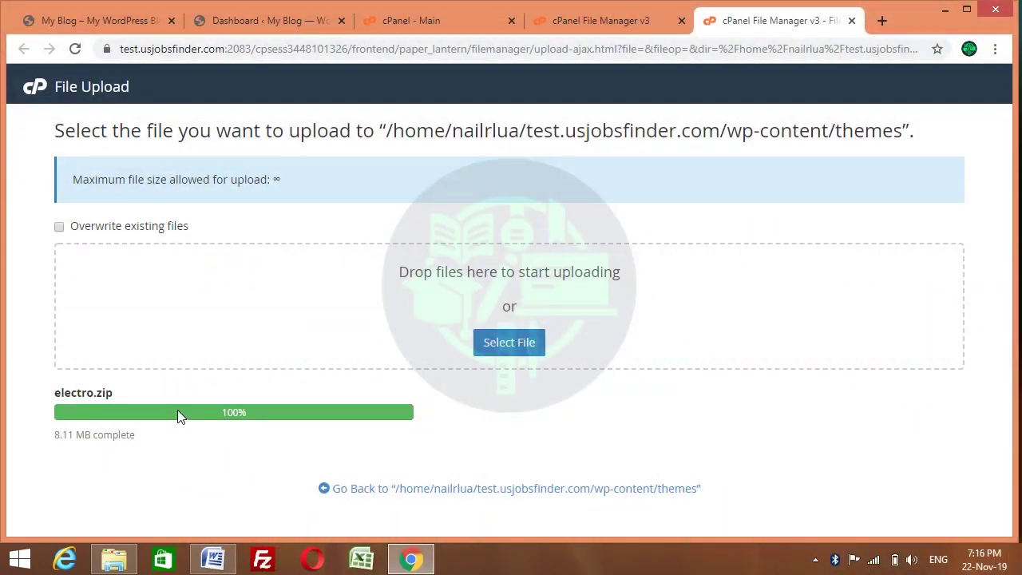
{"action": "left_click", "coordinate": [416, 490]}
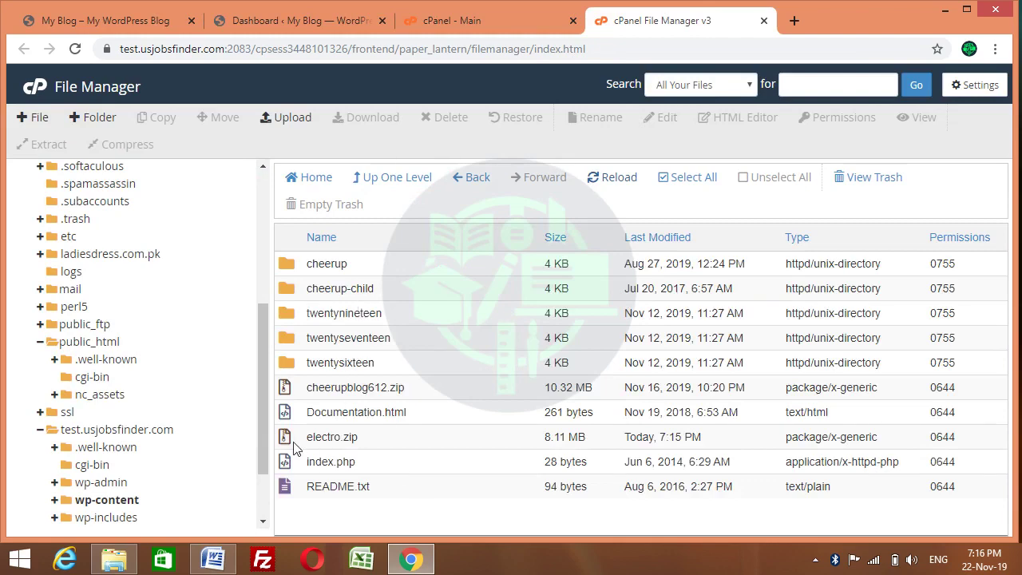
Extract electro.zip in wp-content/themes and close the extraction results
{"action": "left_click", "coordinate": [289, 441]}
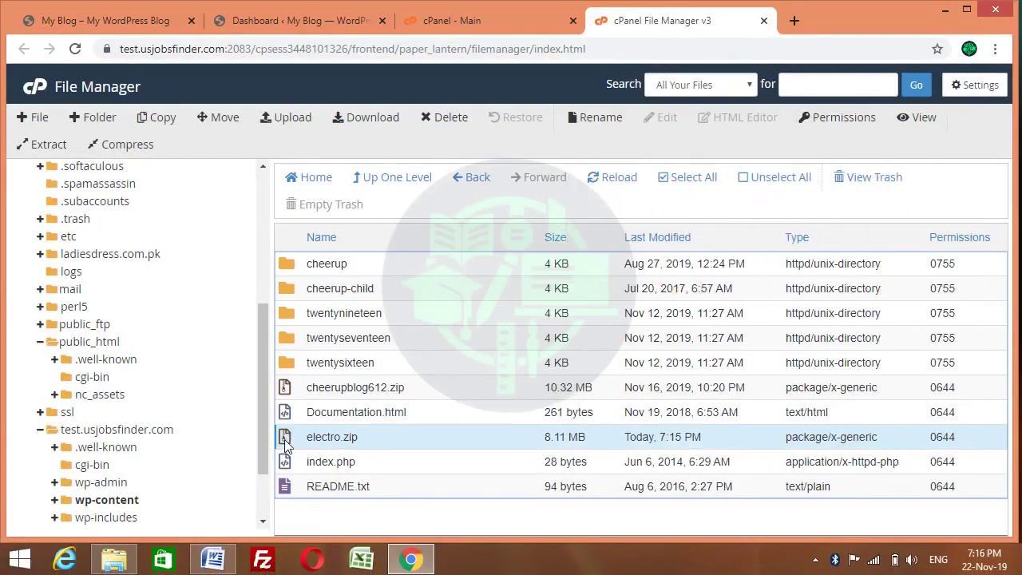
{"action": "right_click", "coordinate": [285, 445]}
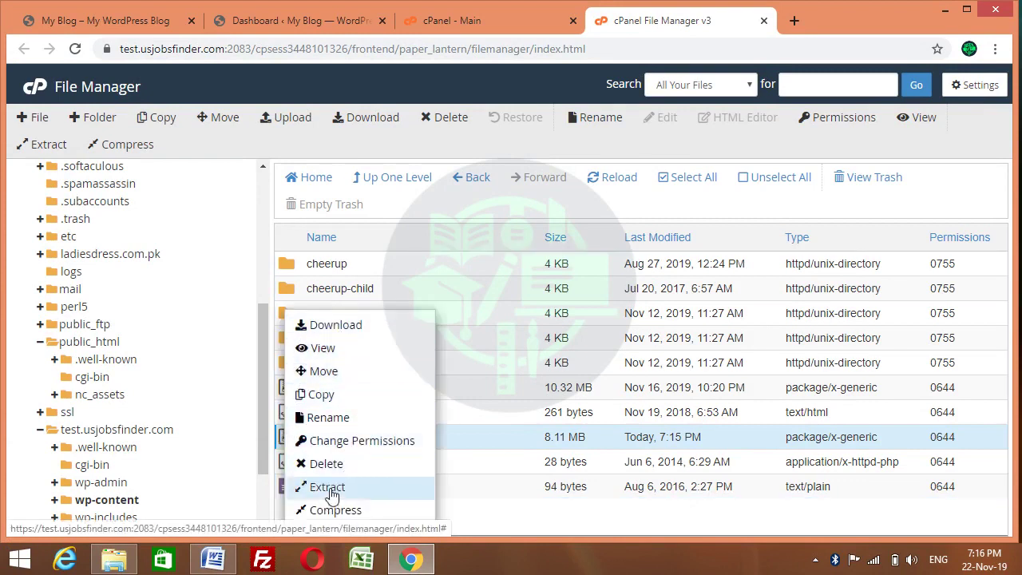
{"action": "left_click", "coordinate": [330, 488]}
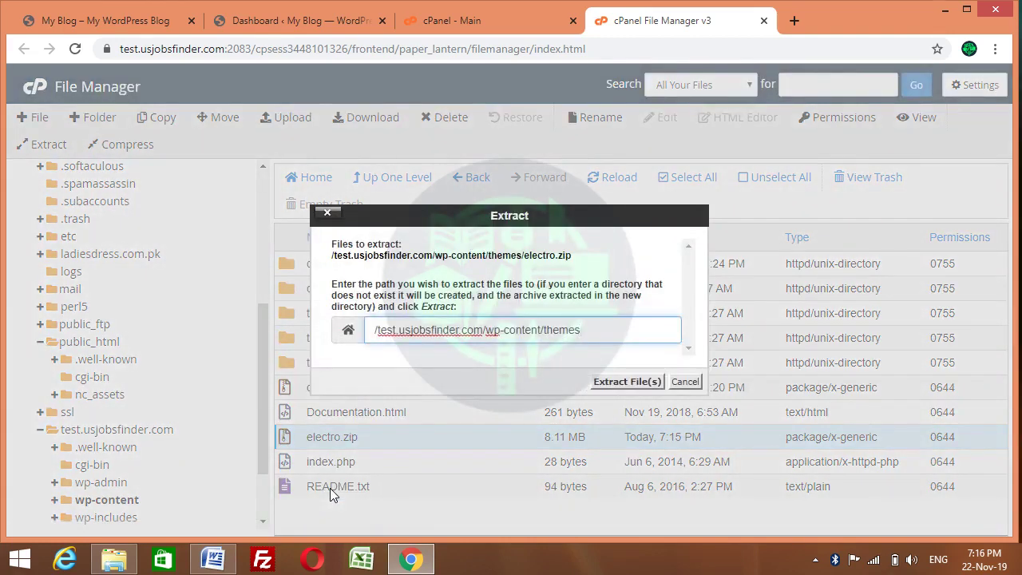
{"action": "left_click", "coordinate": [640, 385]}
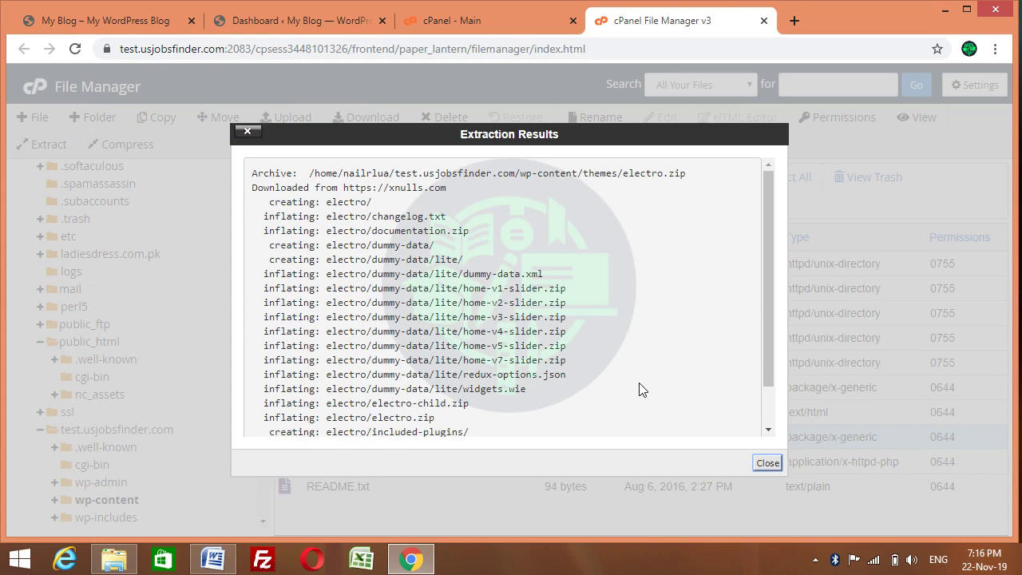
{"action": "left_click", "coordinate": [768, 462]}
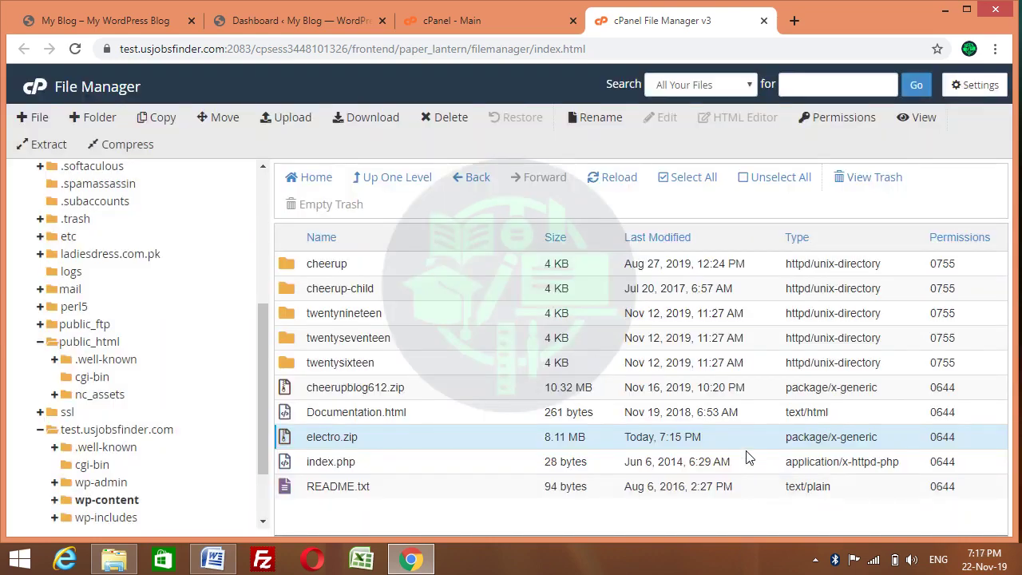
Refresh, open the electro folder, and move electro-child.zip up to wp-content/themes
{"action": "left_click", "coordinate": [610, 178]}
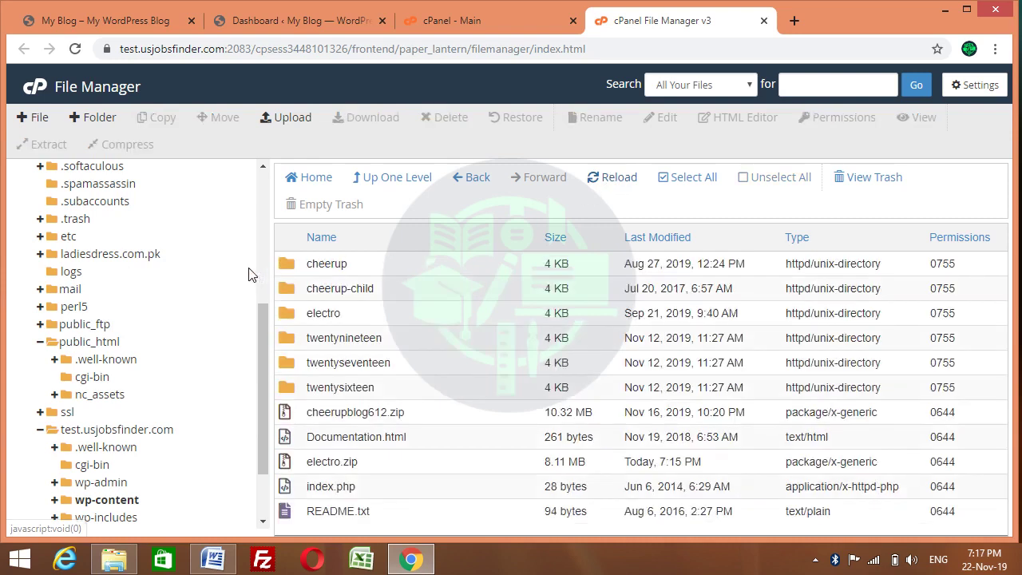
{"action": "double_click", "coordinate": [289, 312]}
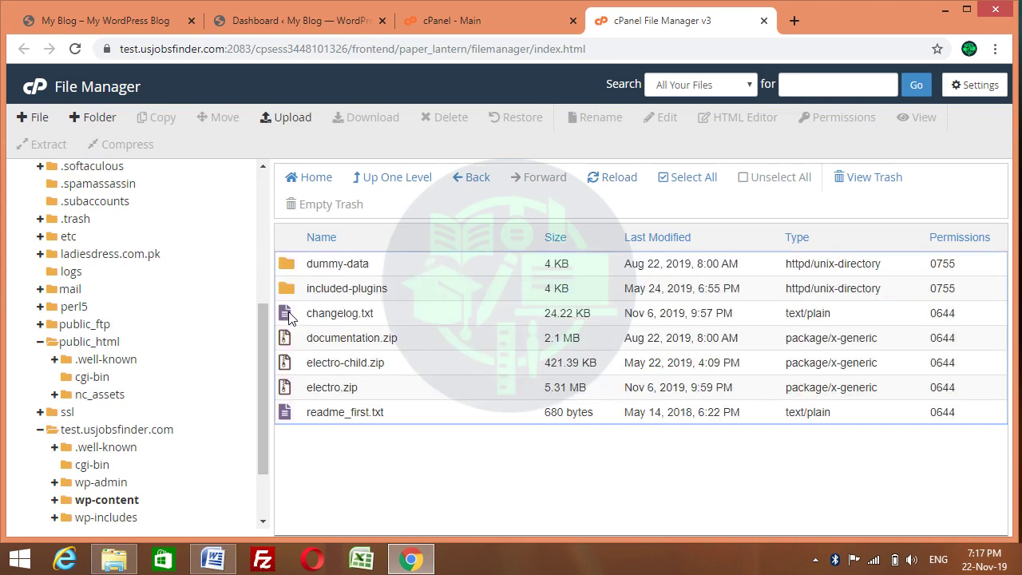
{"action": "left_click", "coordinate": [286, 364]}
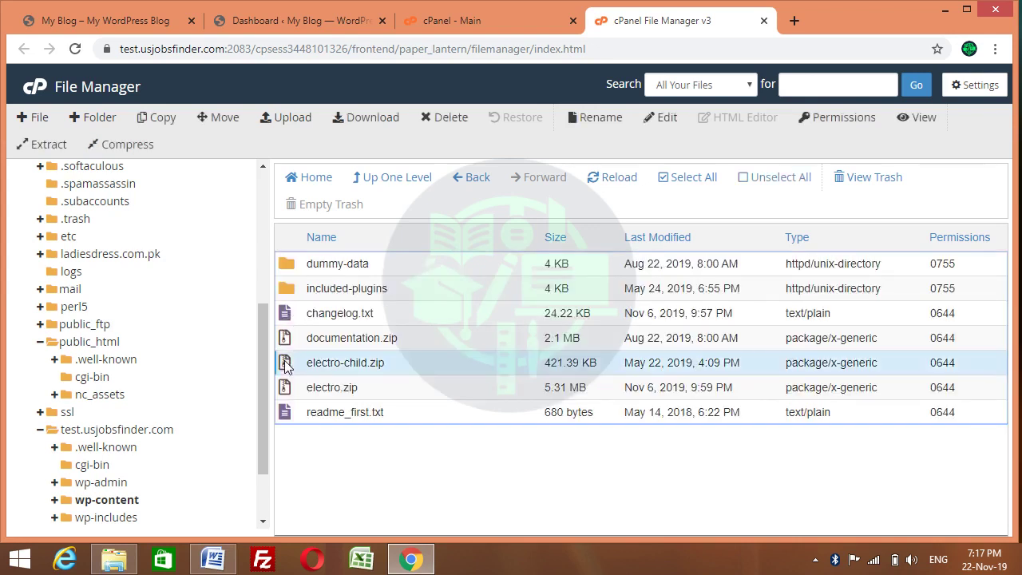
{"action": "left_click", "coordinate": [286, 388]}
{"action": "left_click", "coordinate": [286, 363]}
{"action": "right_click", "coordinate": [289, 363]}
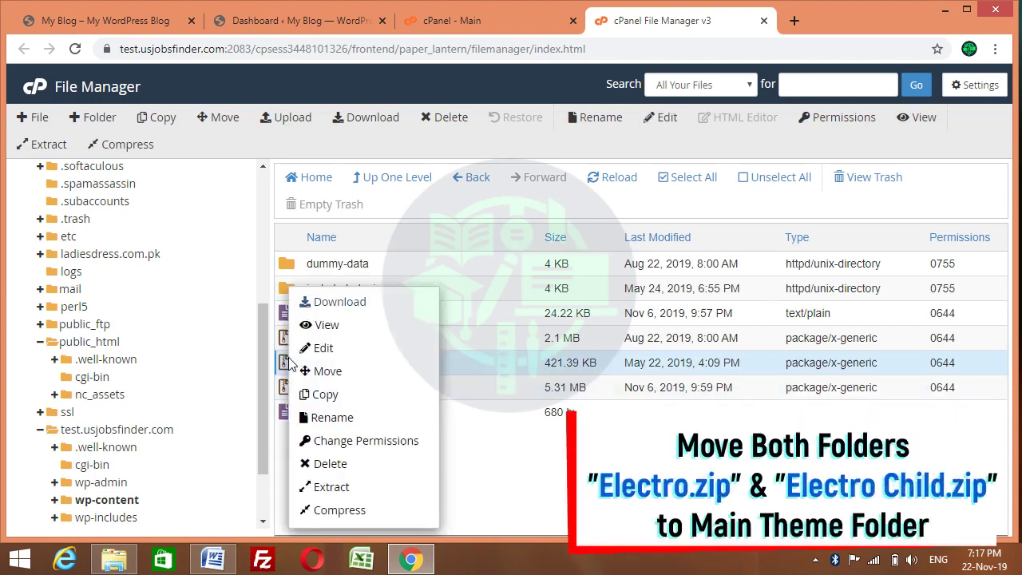
{"action": "left_click", "coordinate": [327, 371]}
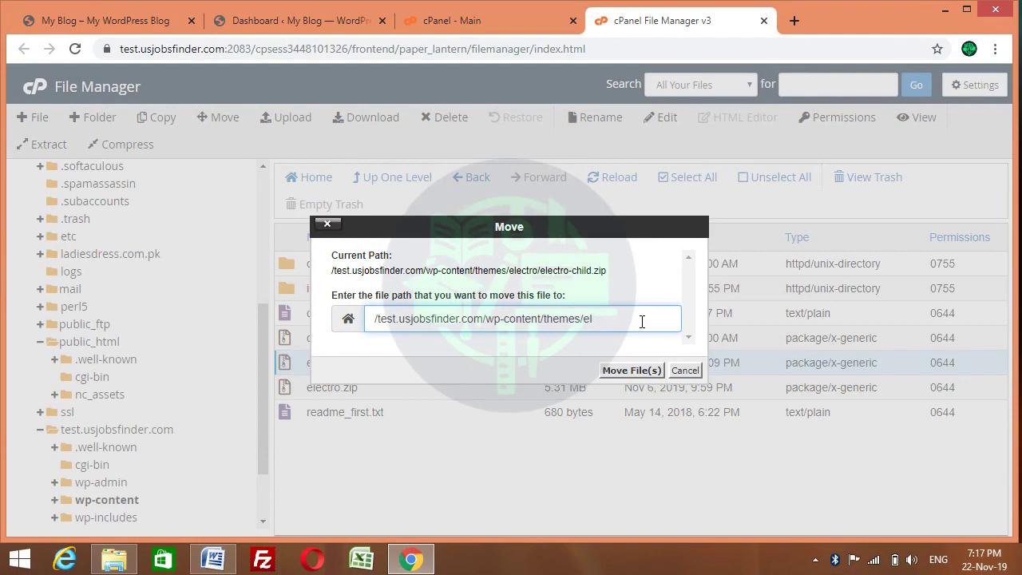
{"action": "key", "text": "BackSpace"}
{"action": "key", "text": "BackSpace"}
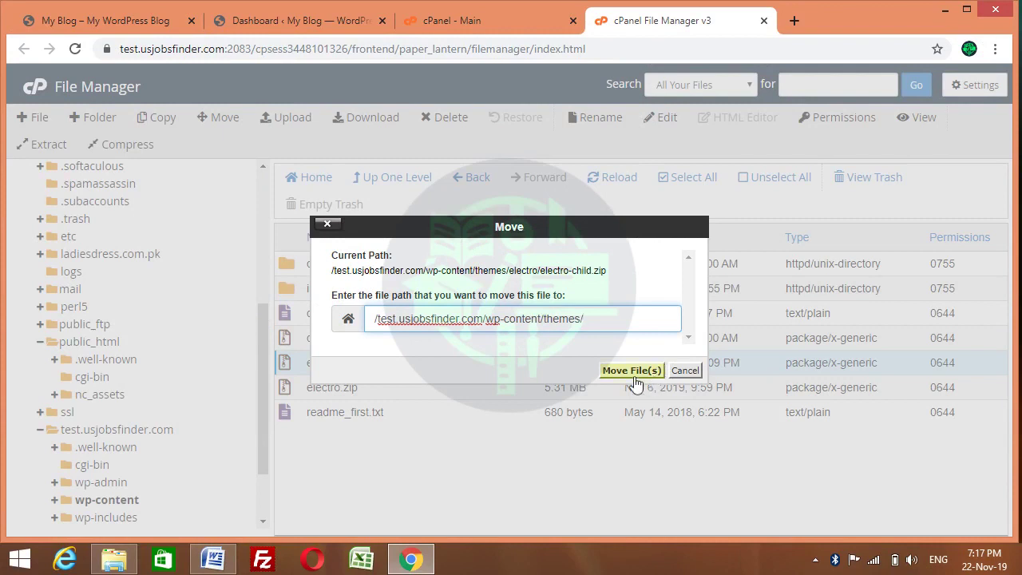
{"action": "left_click", "coordinate": [623, 420]}
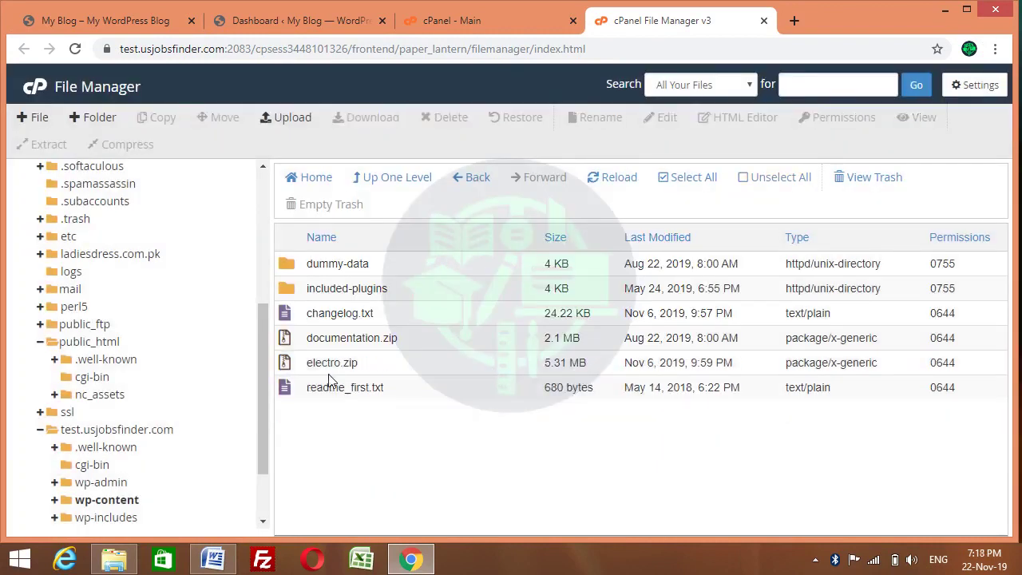
Move the nested electro.zip (5.31 MB) up to wp-content/themes as well
{"action": "left_click", "coordinate": [291, 367]}
{"action": "right_click", "coordinate": [291, 369]}
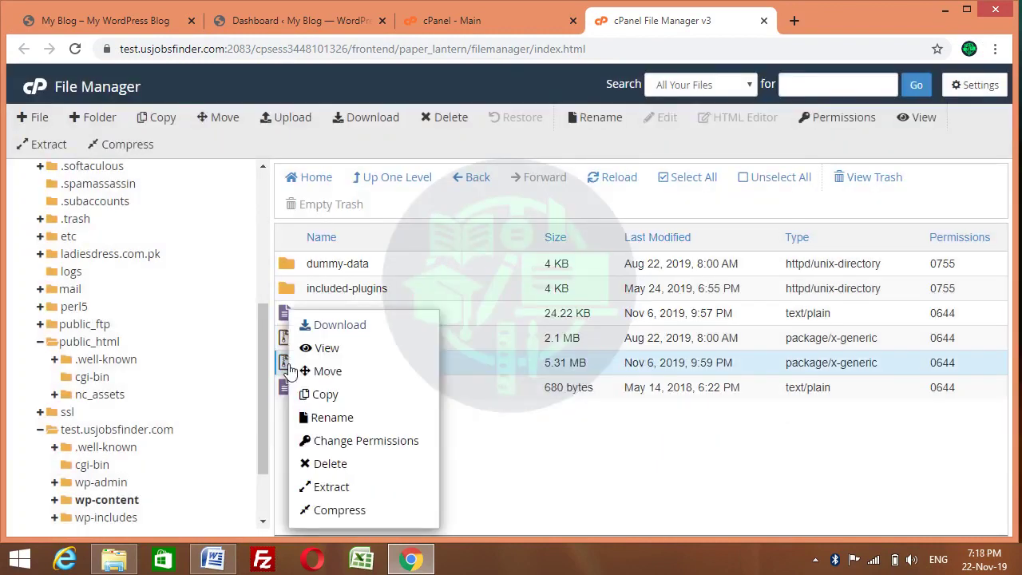
{"action": "left_click", "coordinate": [326, 372]}
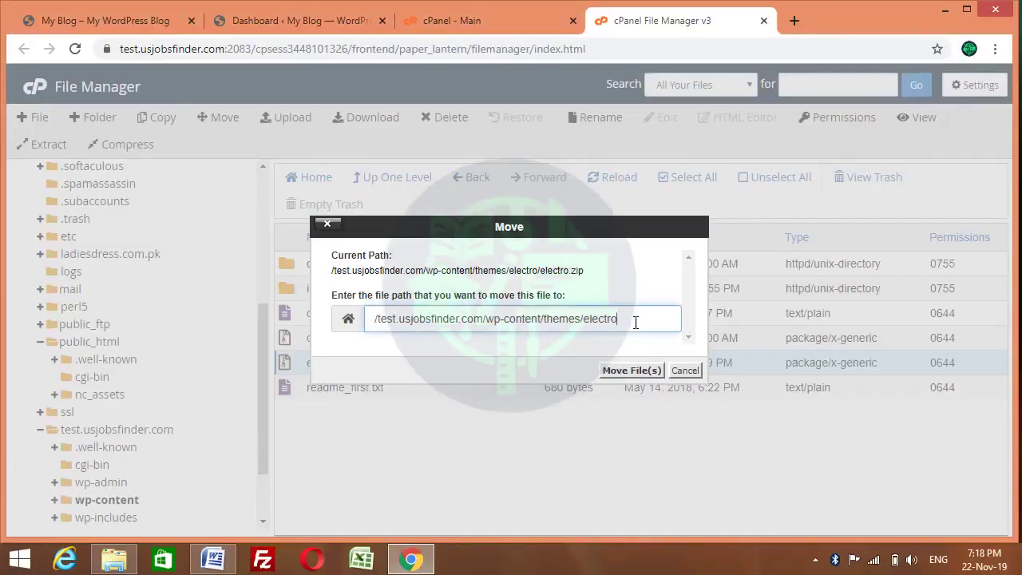
{"action": "key", "text": "BackSpace"}
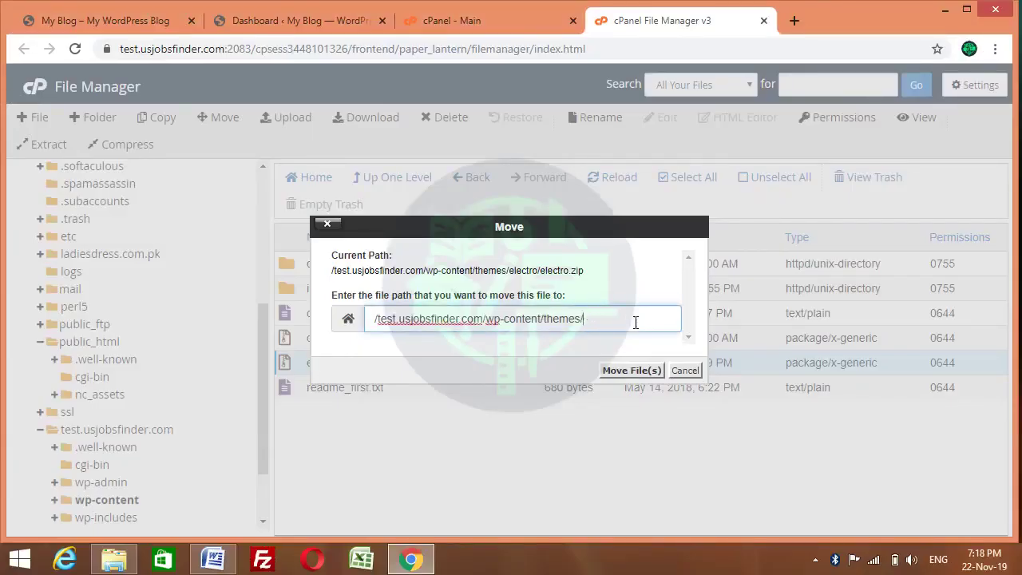
{"action": "left_click", "coordinate": [626, 371]}
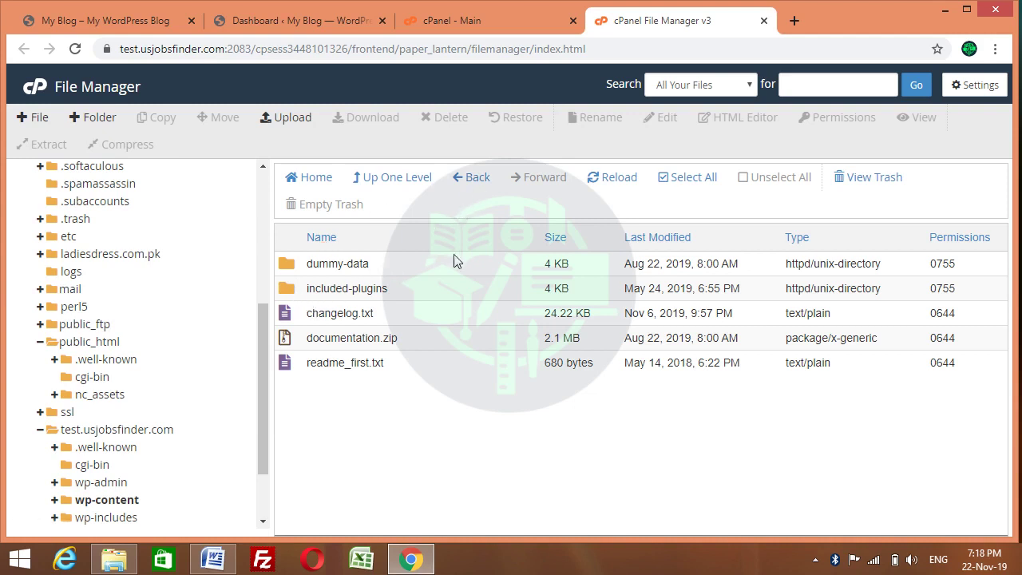
Extract electro-child.zip into the themes folder
{"action": "left_click", "coordinate": [467, 179]}
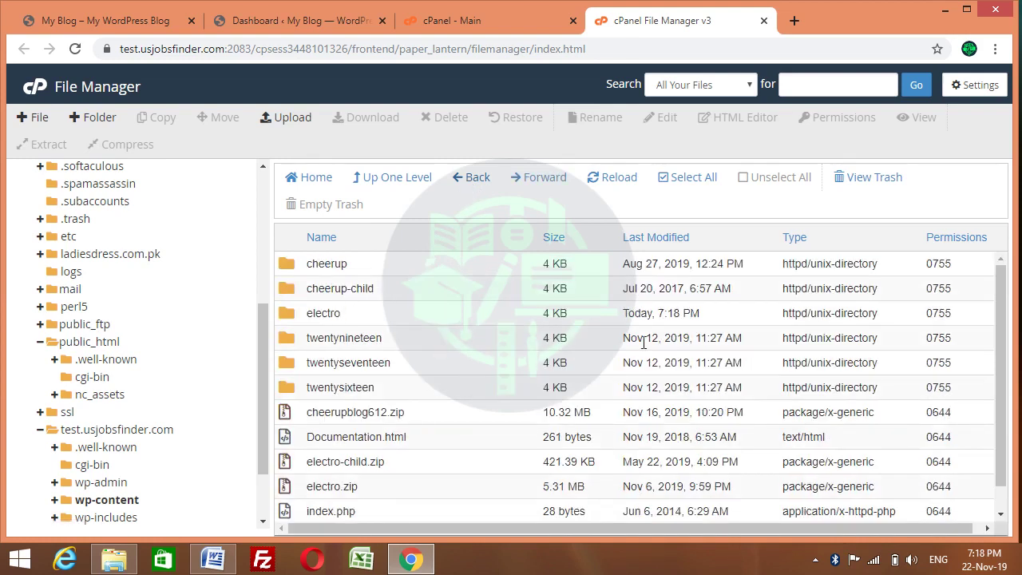
{"action": "left_click_drag", "start_coordinate": [1000, 312], "coordinate": [1008, 361]}
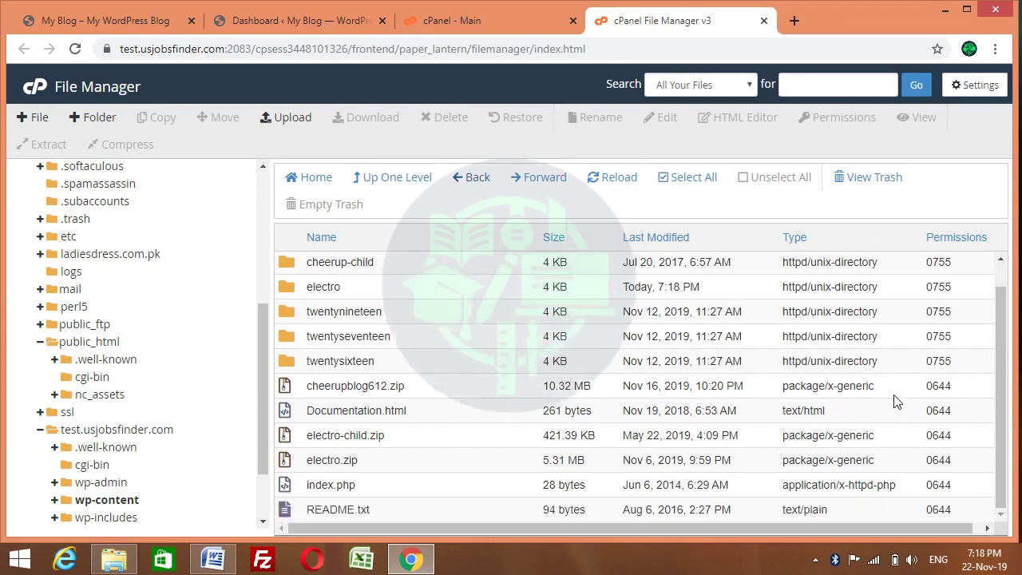
{"action": "left_click", "coordinate": [289, 438]}
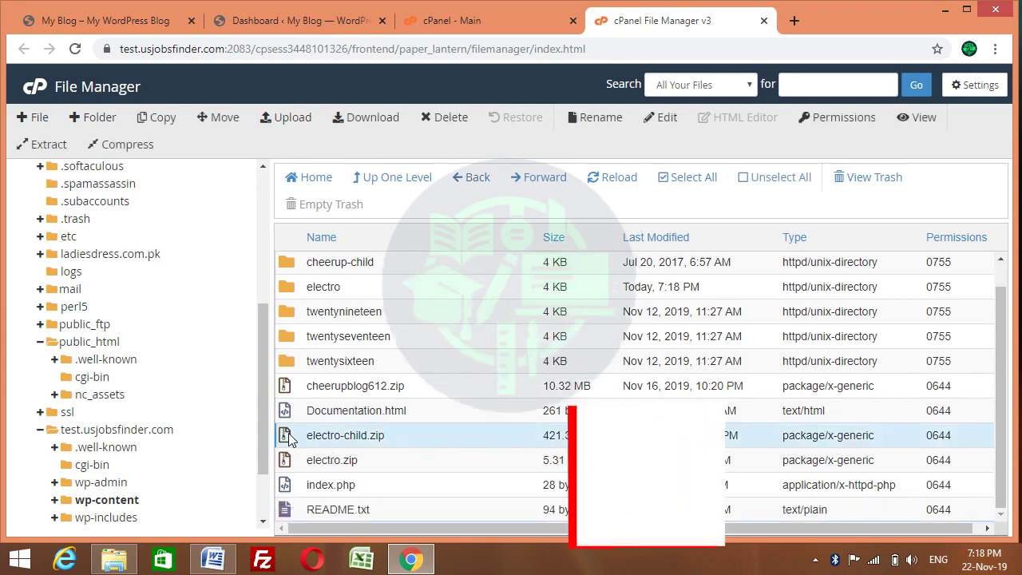
{"action": "right_click", "coordinate": [289, 438]}
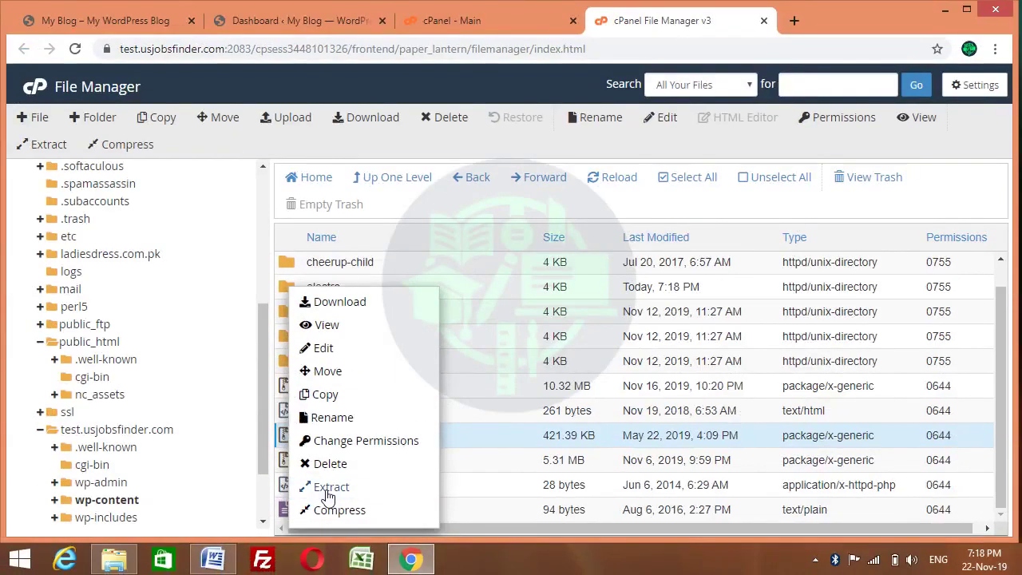
{"action": "left_click", "coordinate": [329, 488]}
{"action": "left_click", "coordinate": [626, 387]}
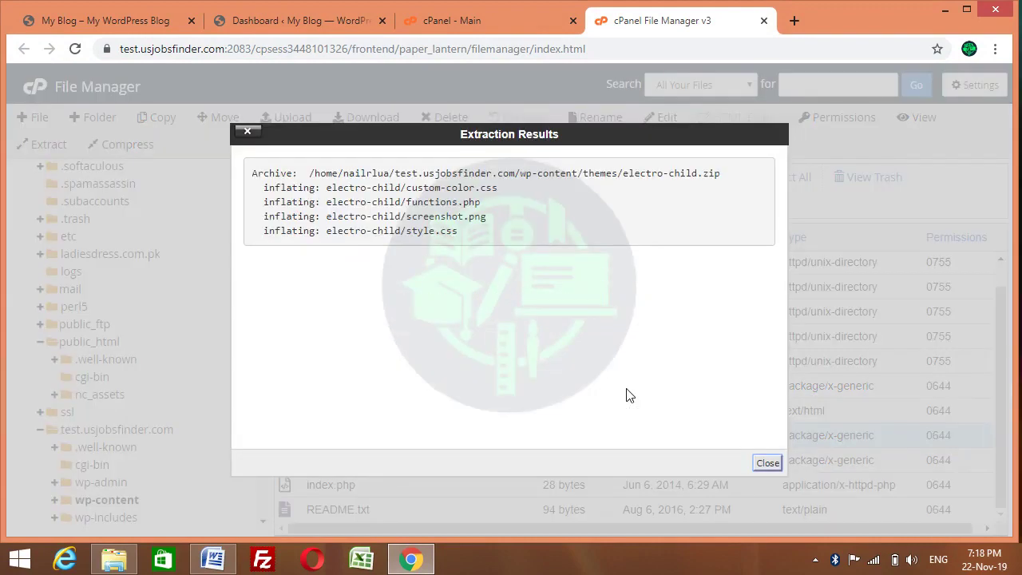
{"action": "left_click", "coordinate": [765, 463]}
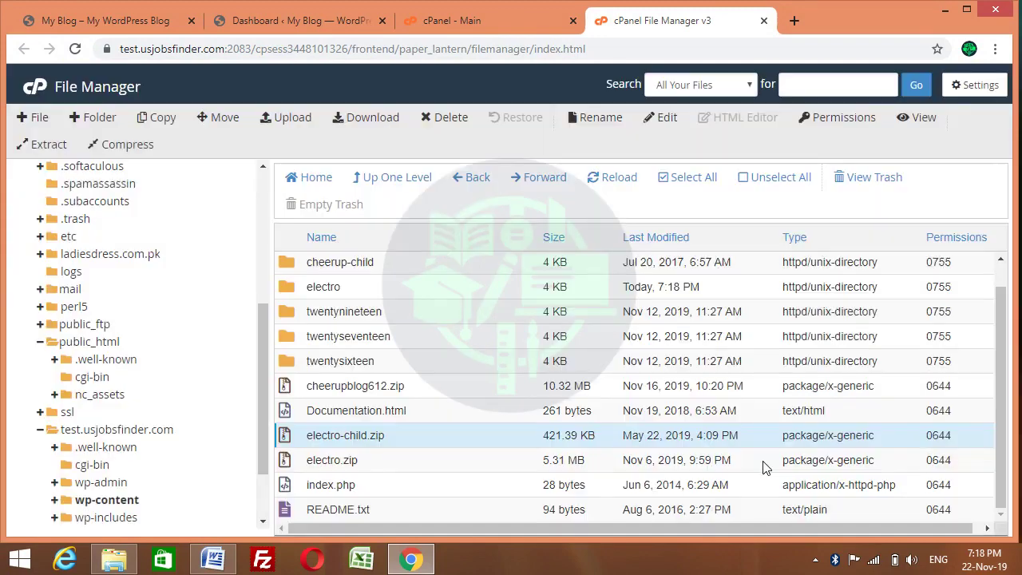
Extract electro.zip into the themes folder and refresh the listing
{"action": "left_click", "coordinate": [286, 466]}
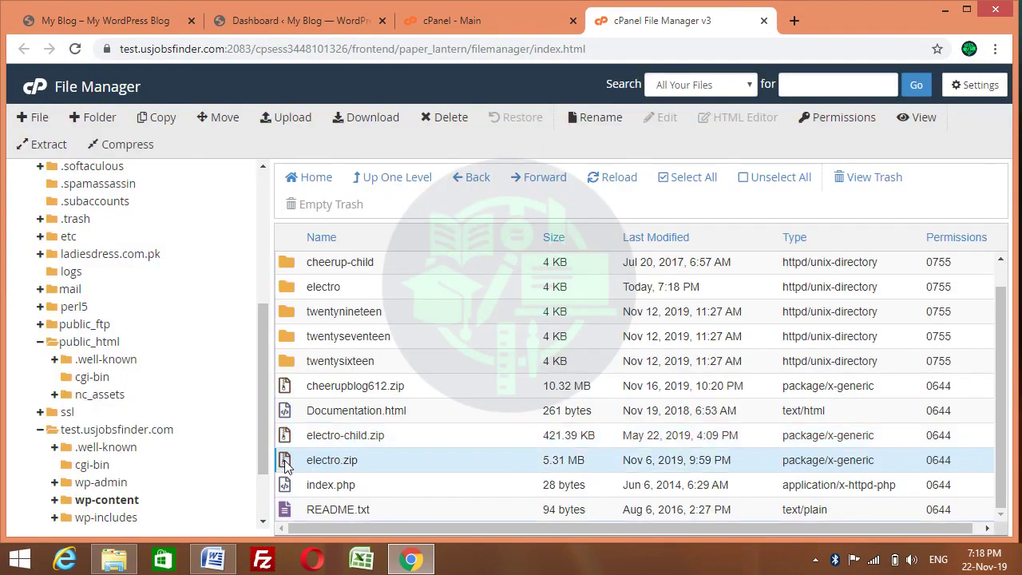
{"action": "right_click", "coordinate": [286, 466]}
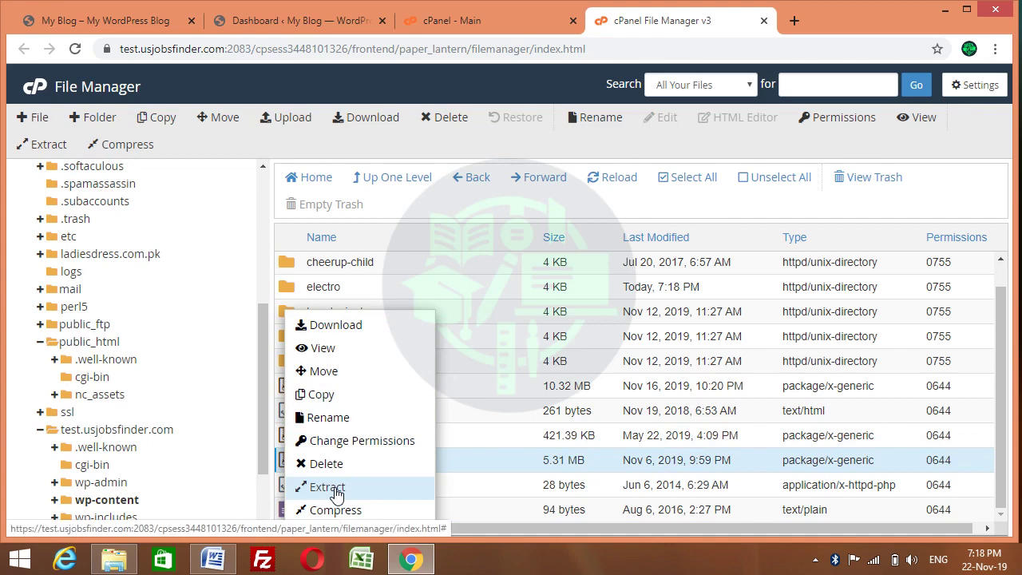
{"action": "left_click", "coordinate": [337, 490]}
{"action": "left_click", "coordinate": [620, 384]}
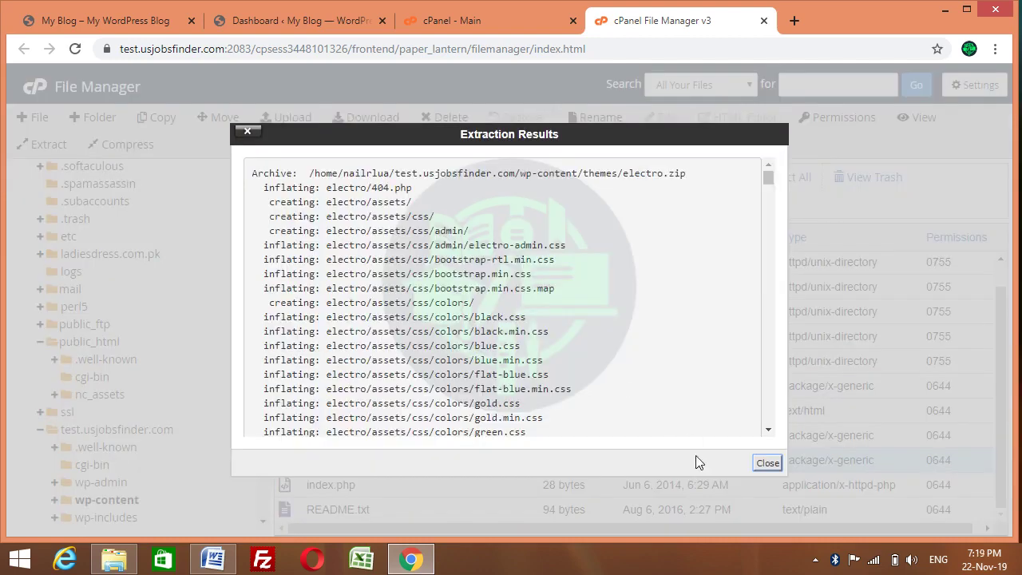
{"action": "left_click", "coordinate": [766, 464]}
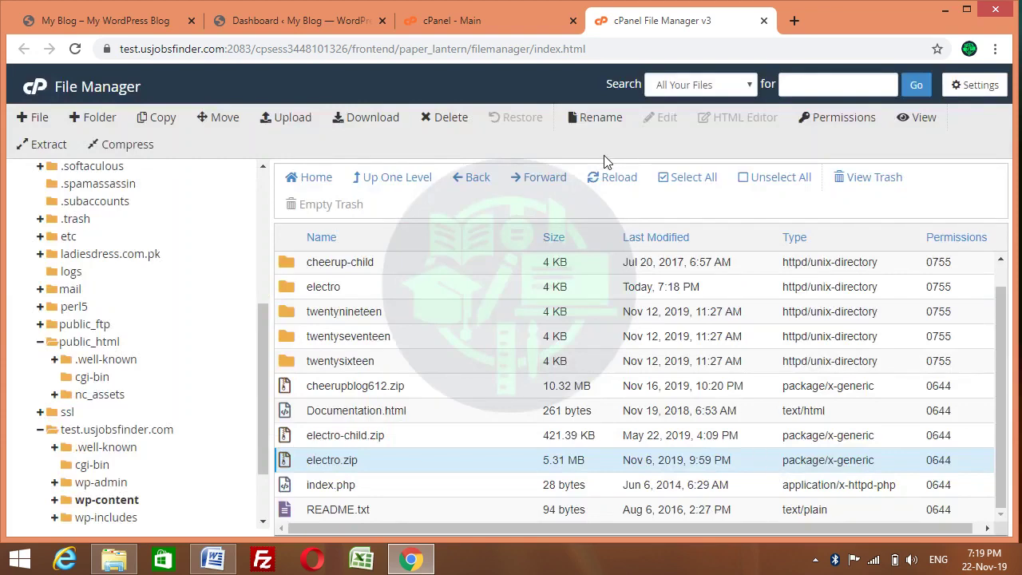
{"action": "left_click", "coordinate": [606, 179]}
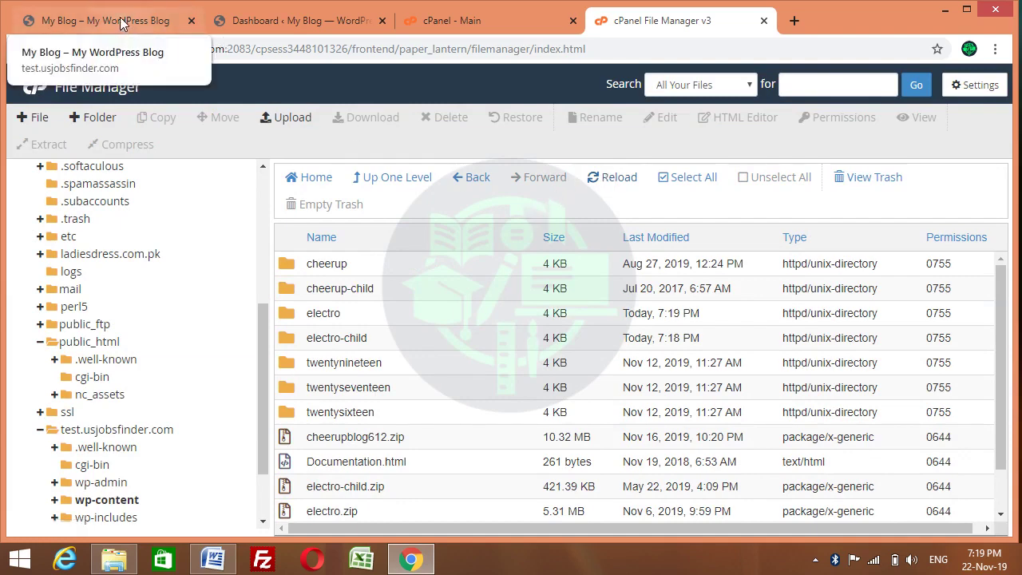
Activate the Electro theme from the Appearance > Themes page in the Dashboard
{"action": "left_click", "coordinate": [258, 22]}
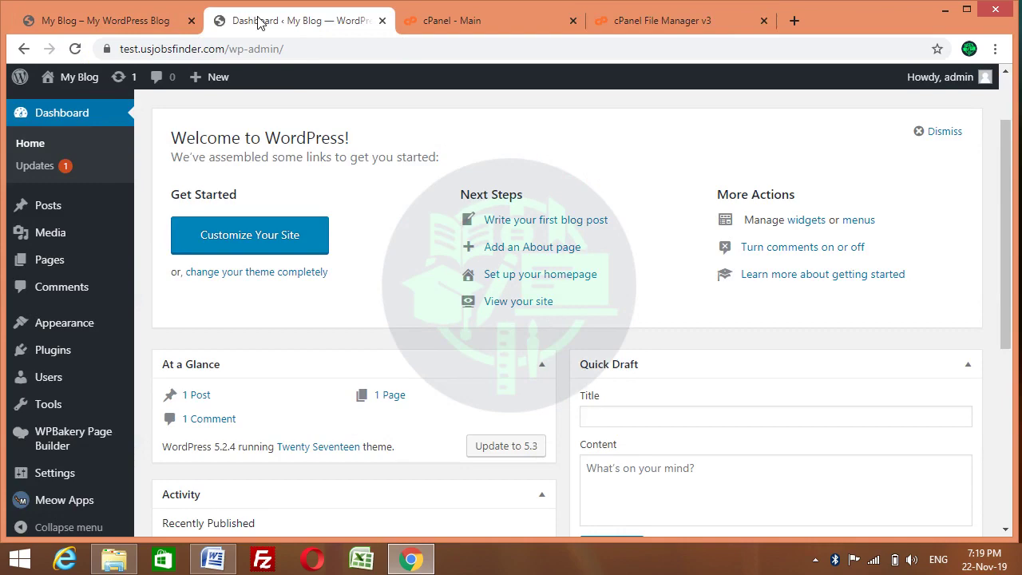
{"action": "mouse_move", "coordinate": [68, 324]}
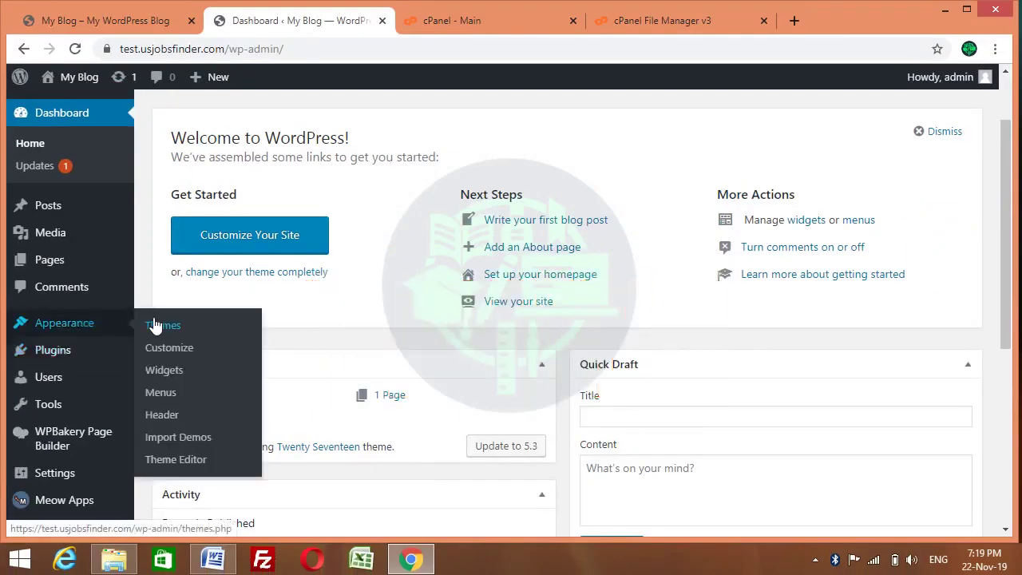
{"action": "left_click", "coordinate": [161, 325]}
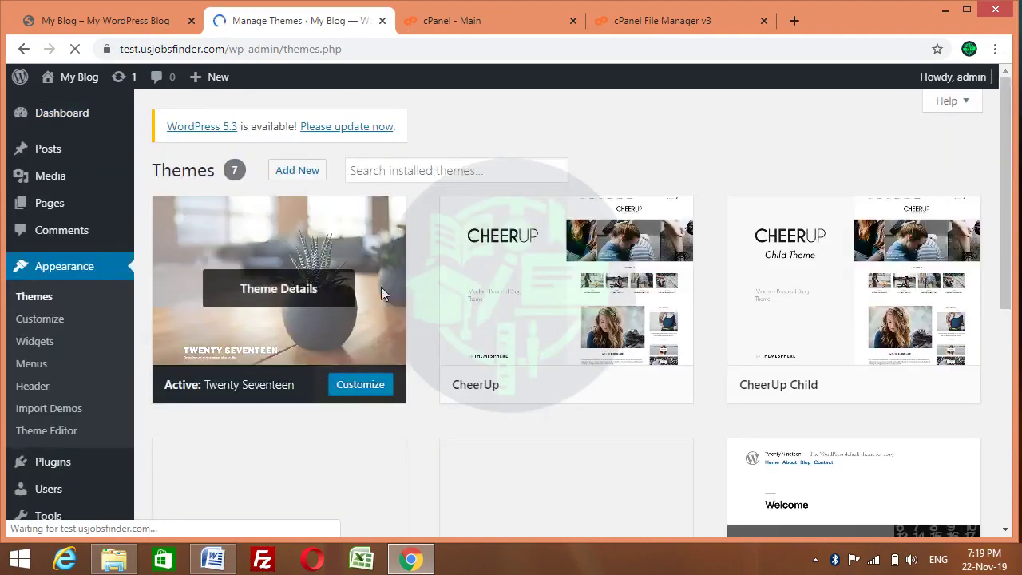
{"action": "left_click_drag", "start_coordinate": [1007, 213], "coordinate": [999, 347]}
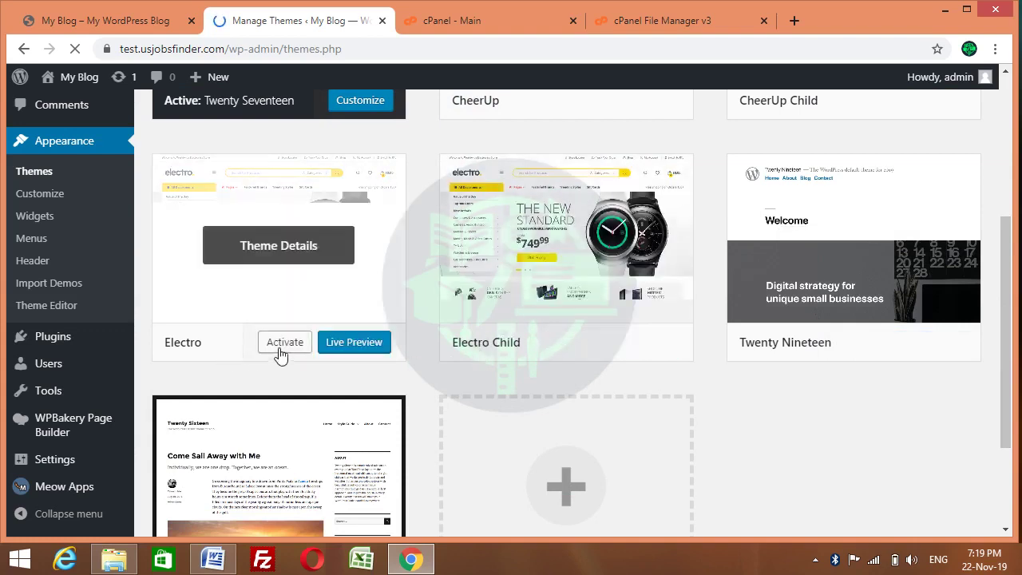
{"action": "left_click", "coordinate": [280, 351]}
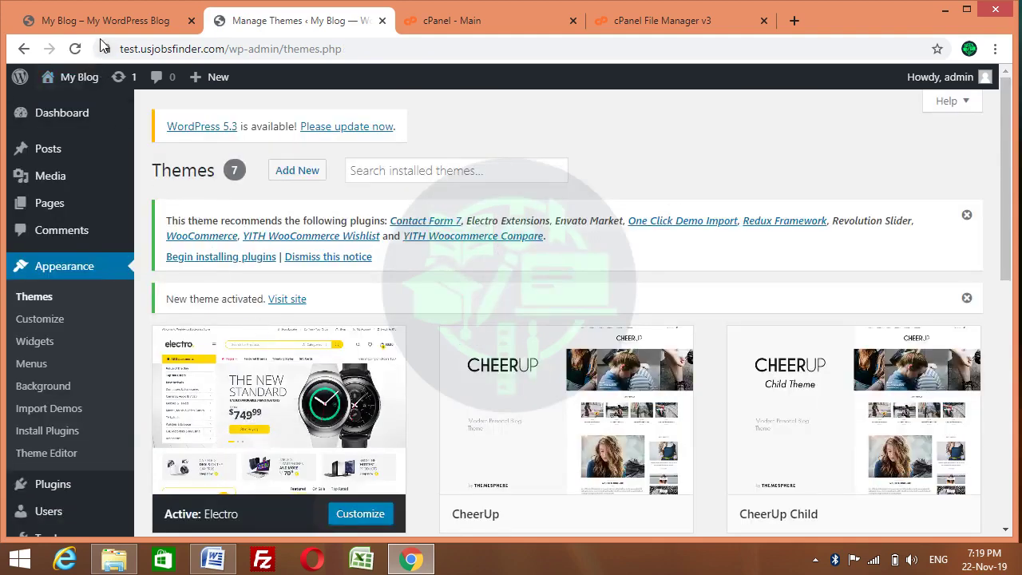
{"action": "left_click", "coordinate": [138, 26]}
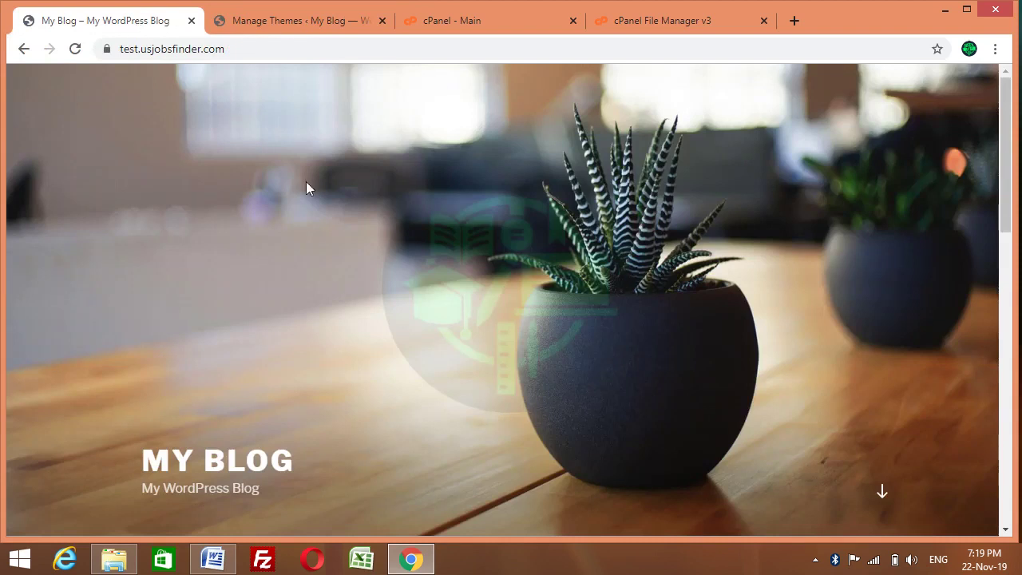
{"action": "left_click", "coordinate": [75, 51]}
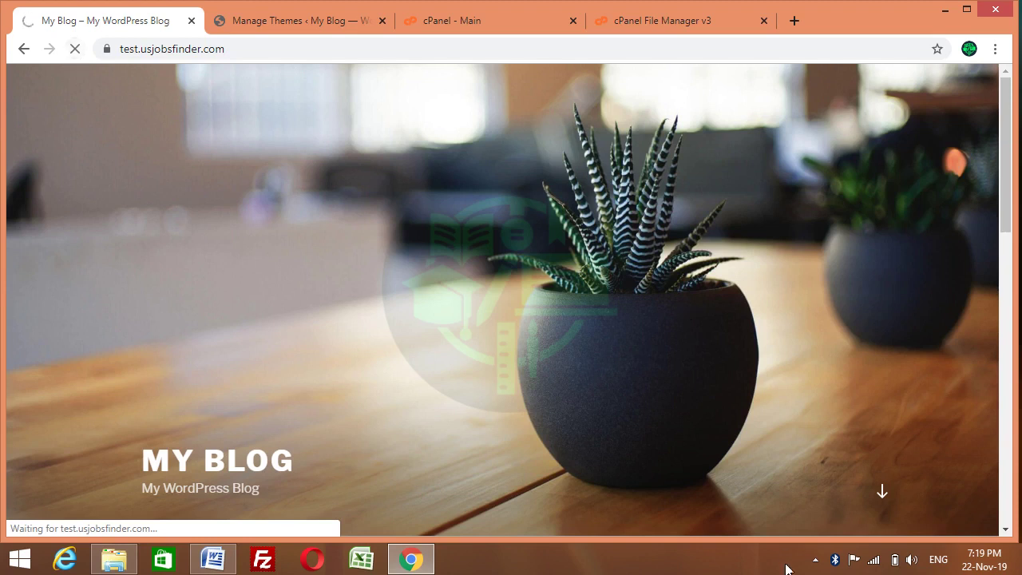
{"action": "left_click", "coordinate": [814, 560]}
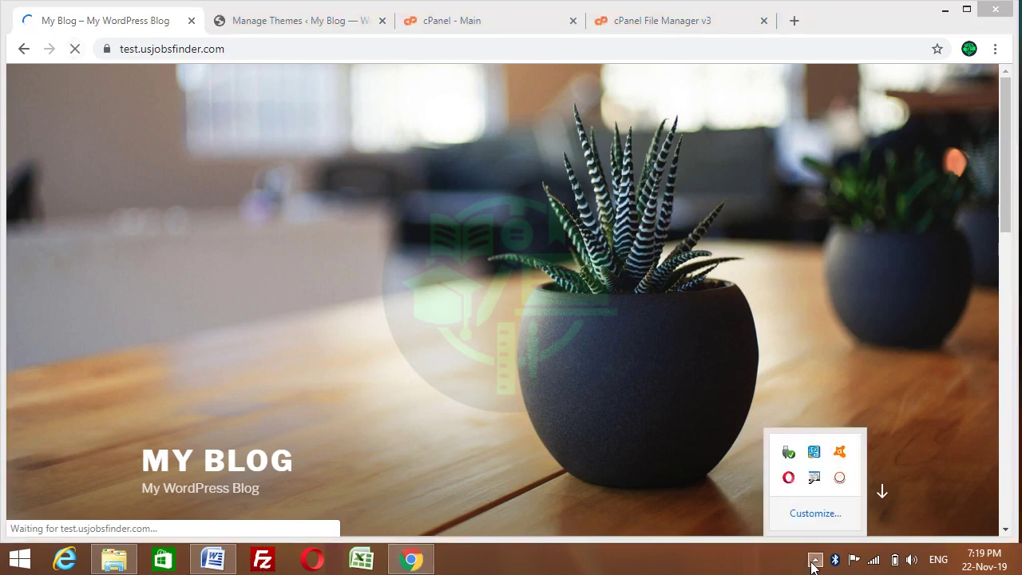
{"action": "left_click", "coordinate": [814, 559]}
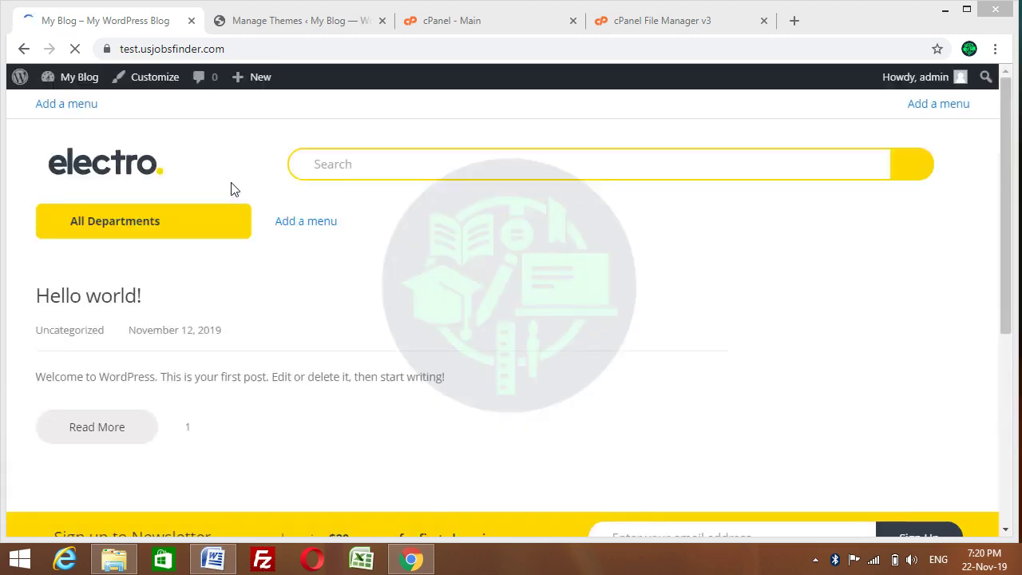
{"action": "left_click_drag", "start_coordinate": [1007, 145], "coordinate": [1018, 375]}
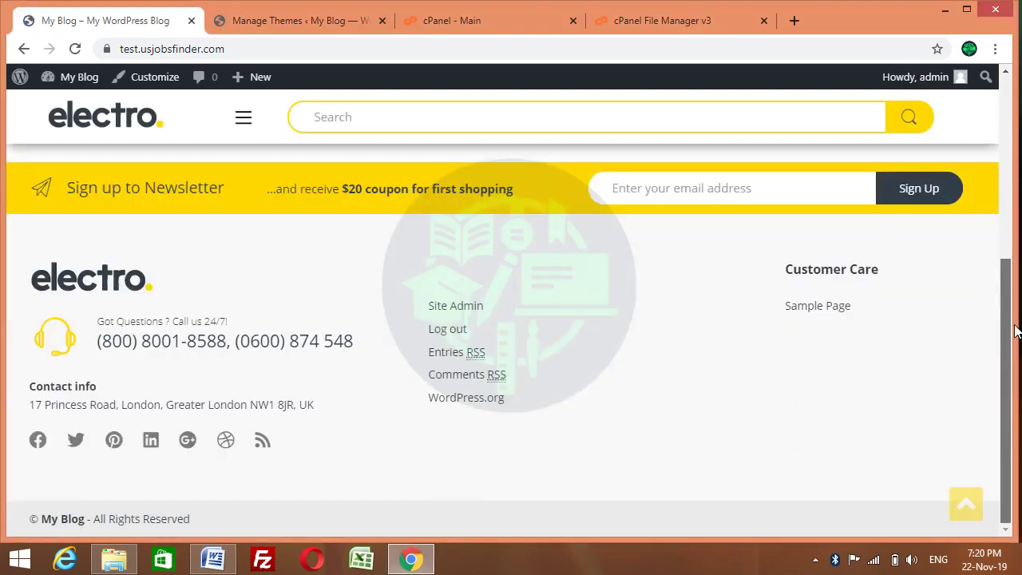
{"action": "left_click_drag", "start_coordinate": [1015, 331], "coordinate": [1017, 191]}
{"action": "left_click", "coordinate": [151, 170]}
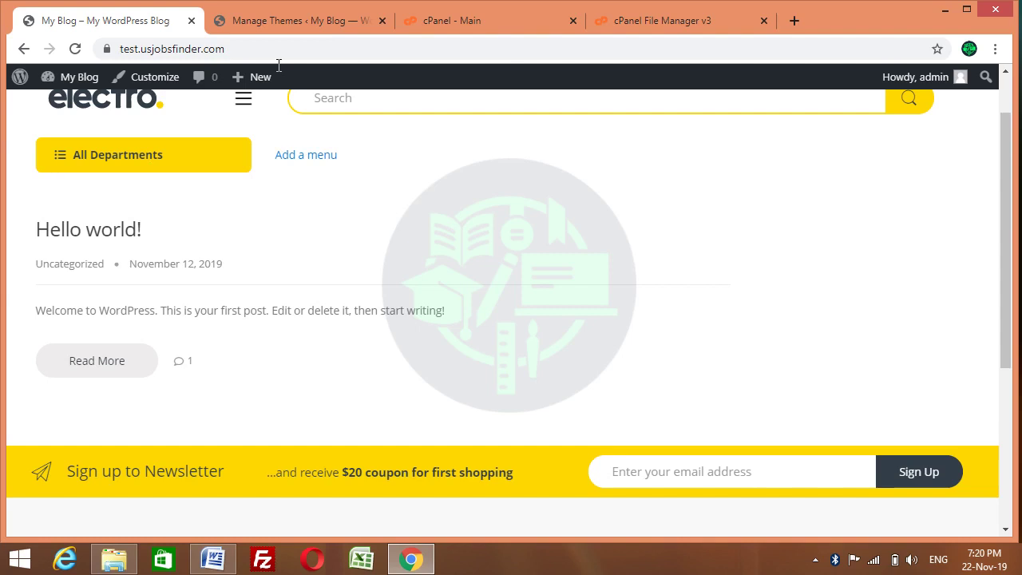
{"action": "left_click", "coordinate": [266, 20]}
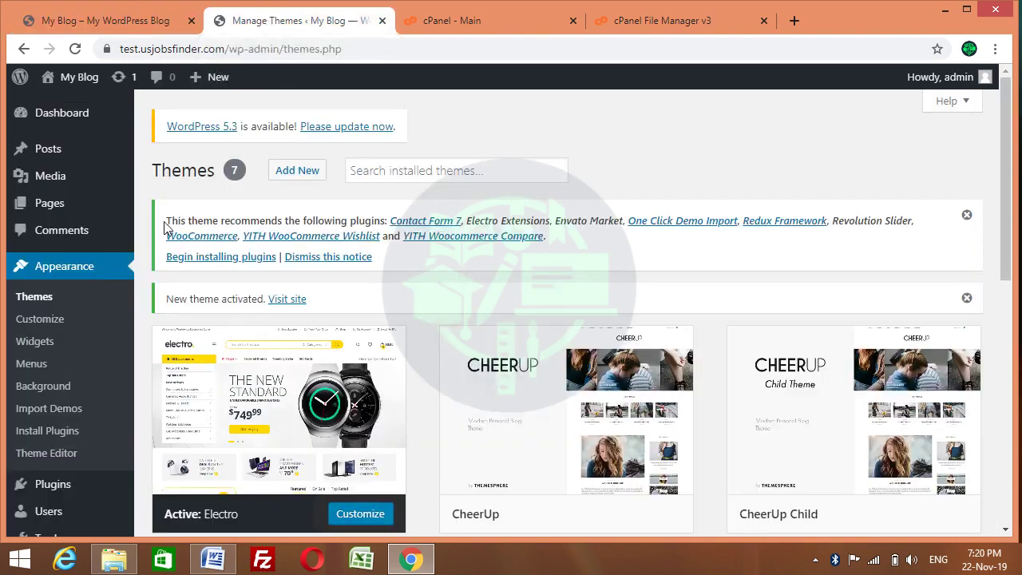
Begin installing the plugins listed in Electro's recommendation notice
{"action": "left_click_drag", "start_coordinate": [166, 220], "coordinate": [489, 263]}
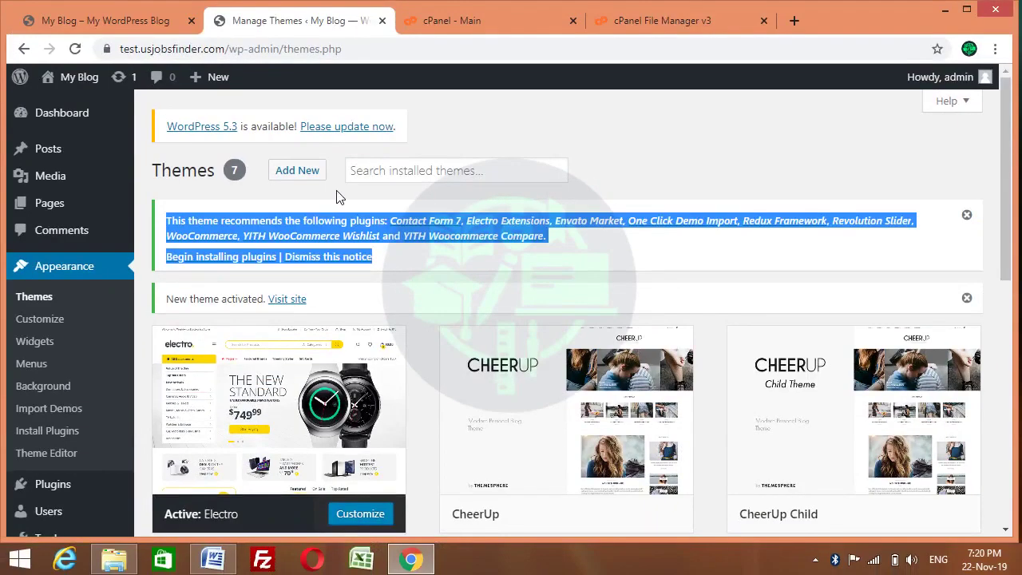
{"action": "left_click", "coordinate": [238, 221]}
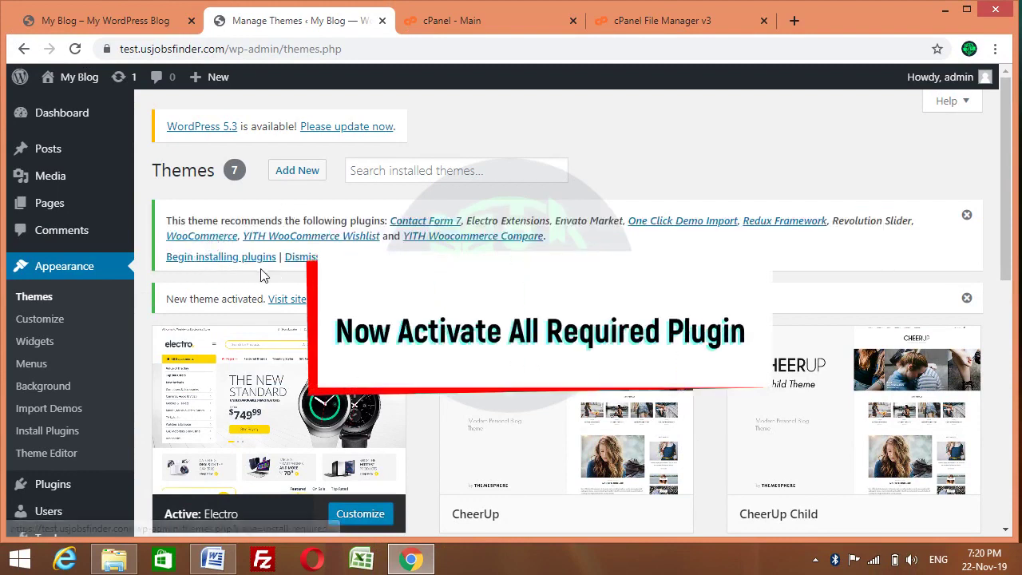
{"action": "left_click", "coordinate": [192, 257]}
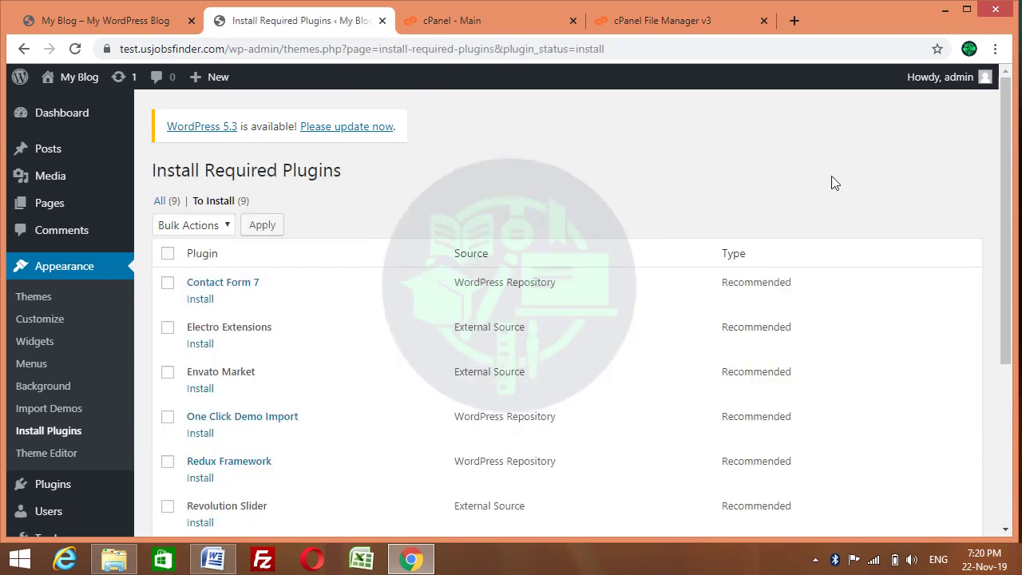
Select all nine recommended plugins with the header checkbox
{"action": "left_click_drag", "start_coordinate": [1007, 151], "coordinate": [1007, 220]}
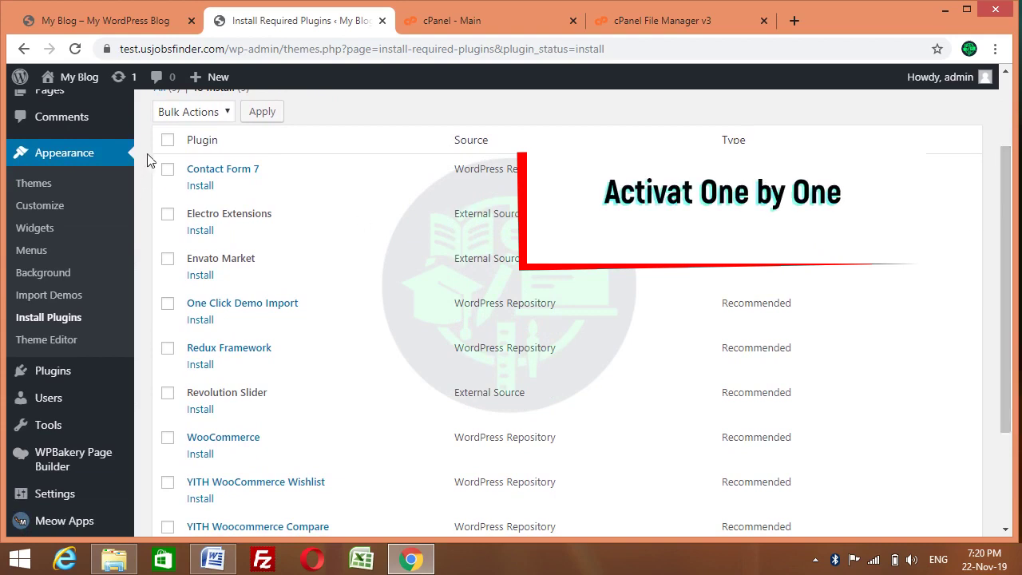
{"action": "left_click", "coordinate": [168, 170]}
{"action": "left_click", "coordinate": [168, 170]}
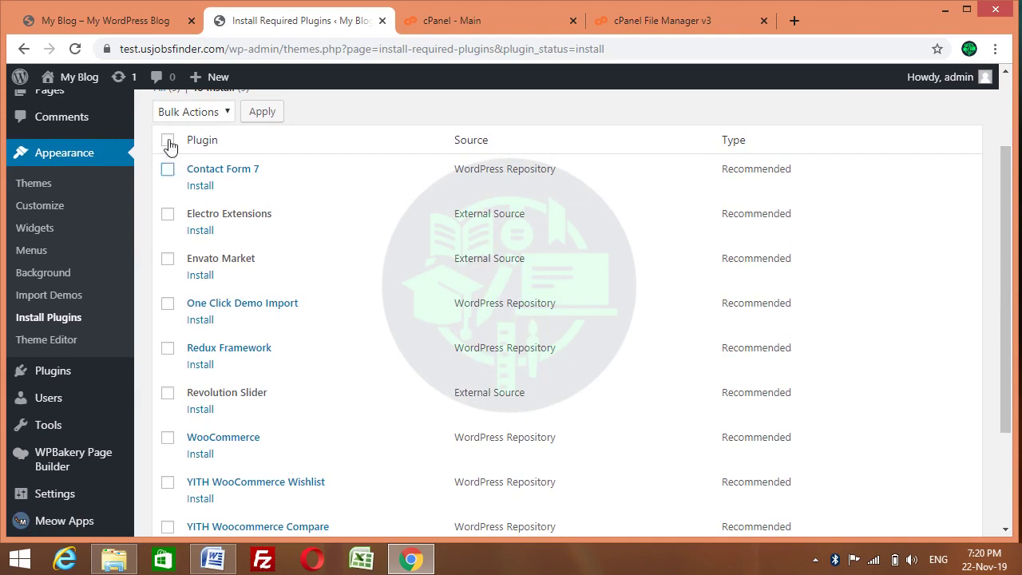
{"action": "left_click", "coordinate": [168, 142]}
Apply the Install bulk action to the selected plugins
{"action": "left_click", "coordinate": [210, 115]}
{"action": "left_click", "coordinate": [190, 148]}
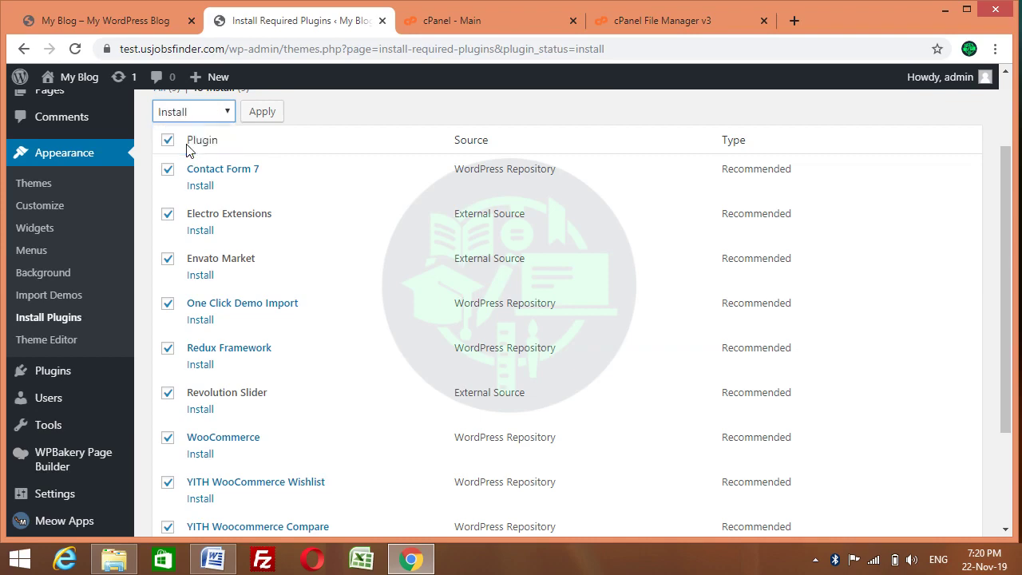
{"action": "left_click", "coordinate": [208, 116]}
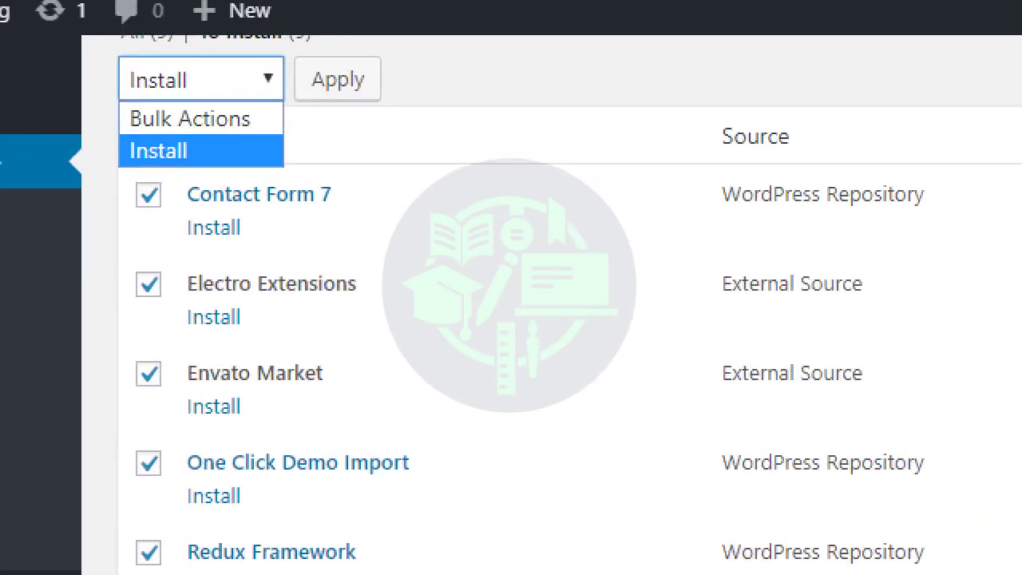
{"action": "left_click", "coordinate": [203, 151]}
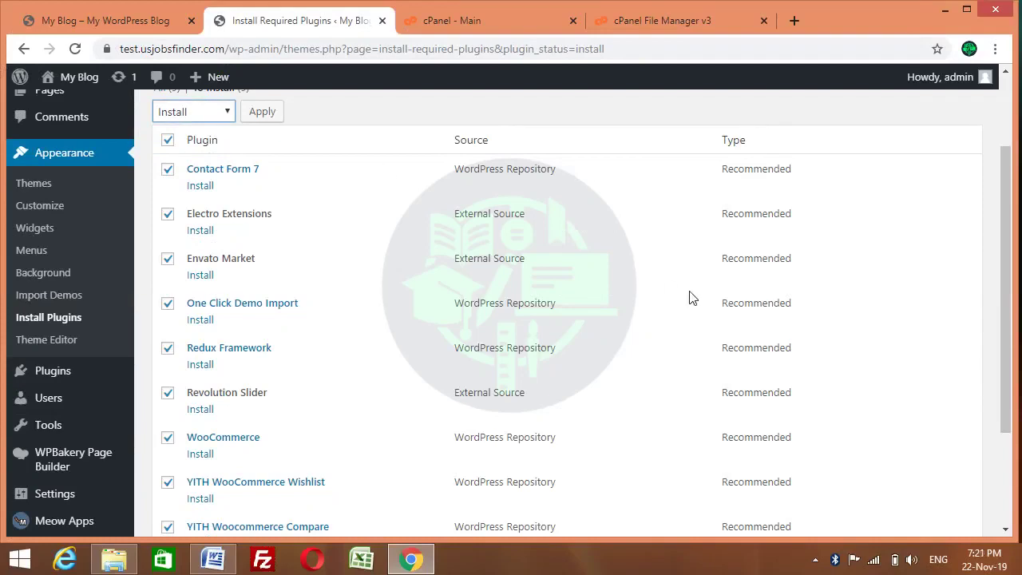
{"action": "left_click_drag", "start_coordinate": [1012, 251], "coordinate": [1007, 194]}
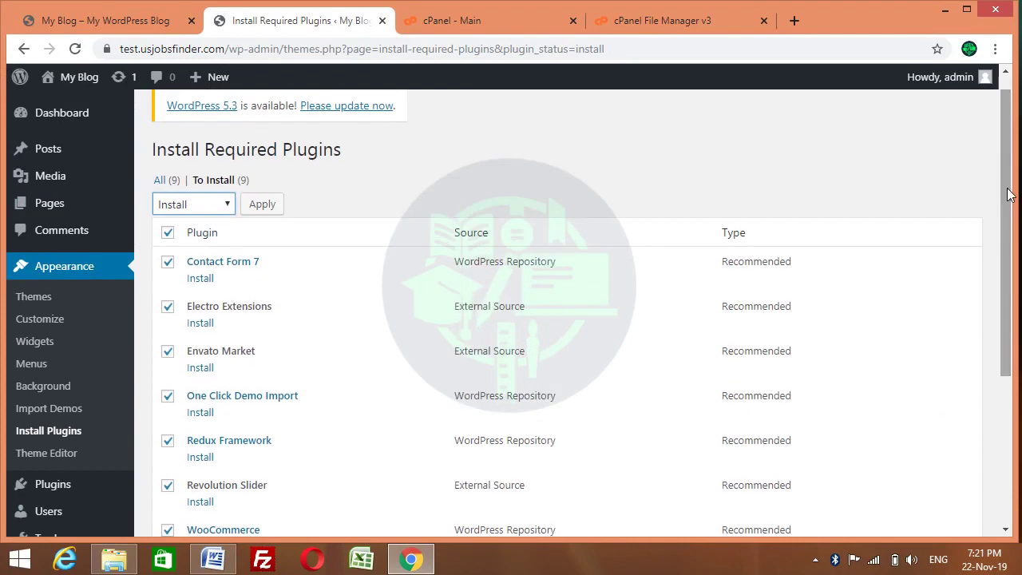
{"action": "left_click", "coordinate": [263, 204]}
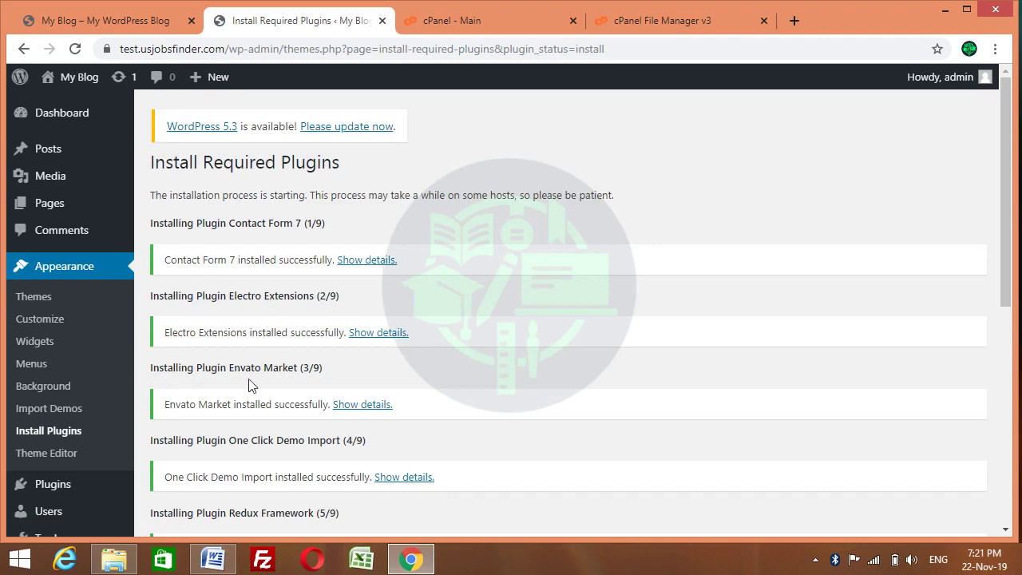
Check that Redux Framework, Revolution Slider and WooCommerce finished installing, then return to cPanel File Manager
{"action": "left_click_drag", "start_coordinate": [1008, 193], "coordinate": [1001, 415]}
{"action": "scroll", "coordinate": [995, 506], "scroll_direction": "up", "scroll_amount": 10}
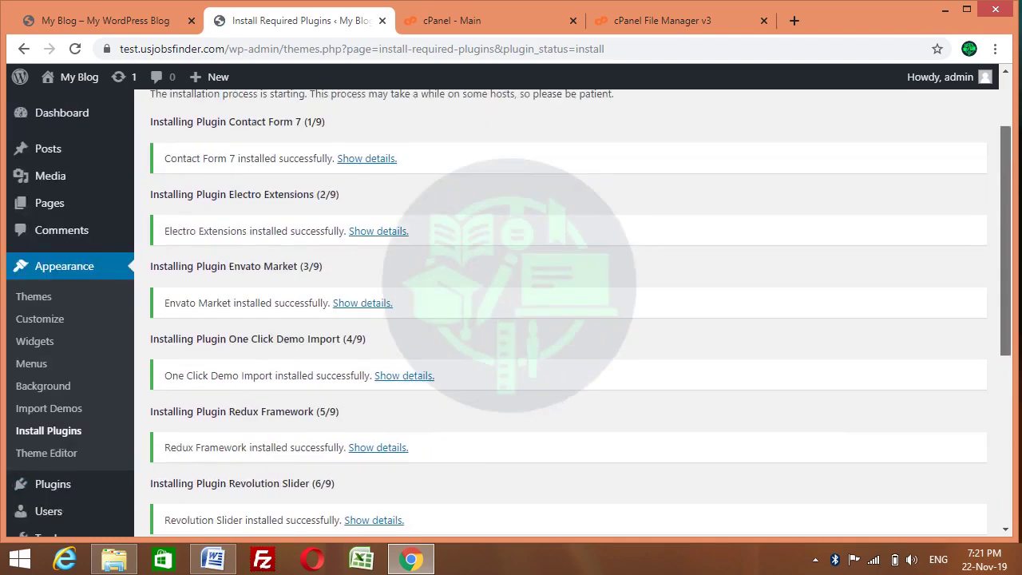
{"action": "mouse_move", "coordinate": [1012, 202]}
{"action": "left_mouse_down"}
{"action": "mouse_move", "coordinate": [1012, 346]}
{"action": "mouse_move", "coordinate": [1012, 200]}
{"action": "left_mouse_up"}
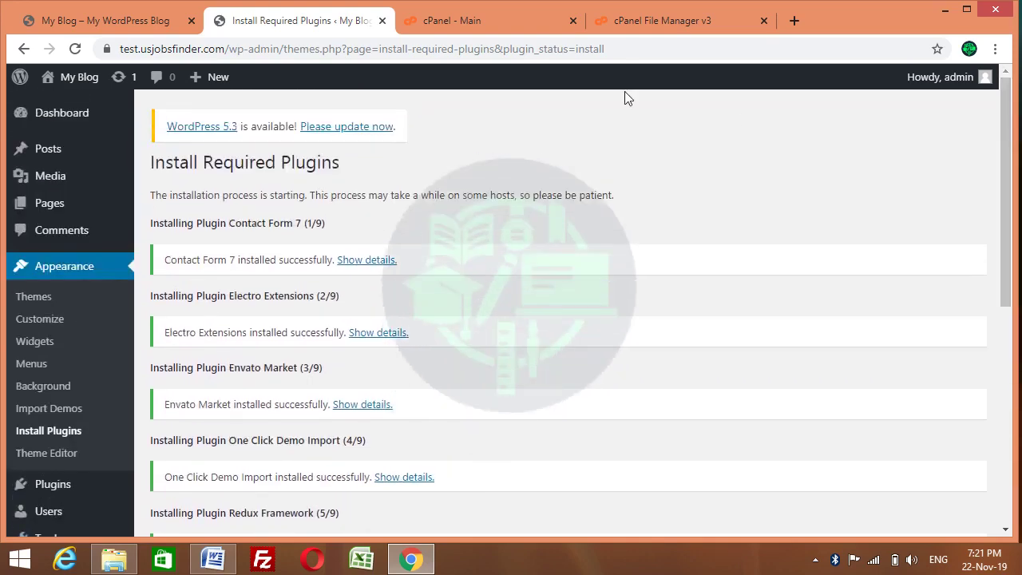
{"action": "left_click", "coordinate": [455, 26]}
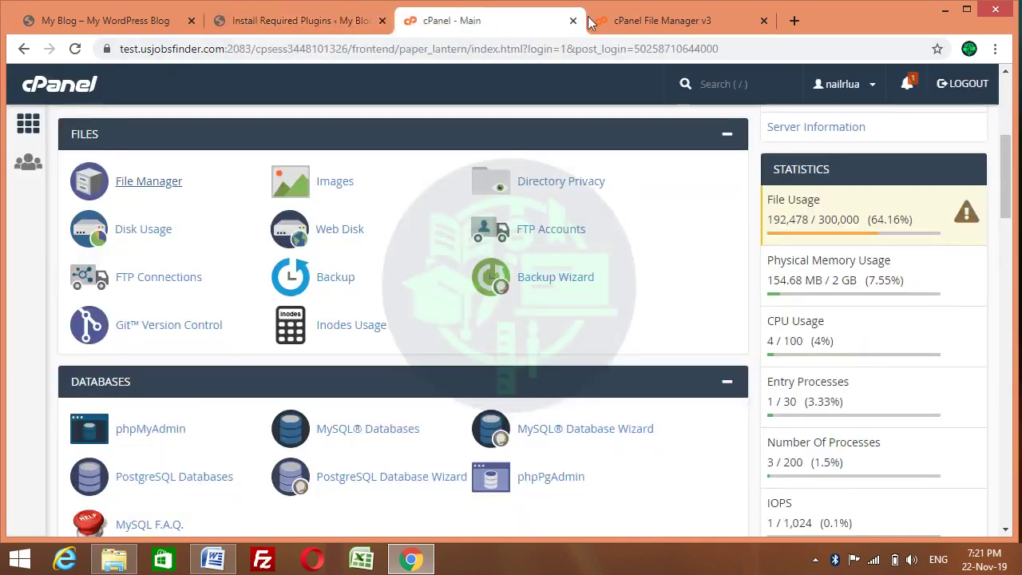
{"action": "left_click", "coordinate": [629, 25]}
Look inside the electro theme folder, go back to themes, and minimize Chrome
{"action": "double_click", "coordinate": [287, 310]}
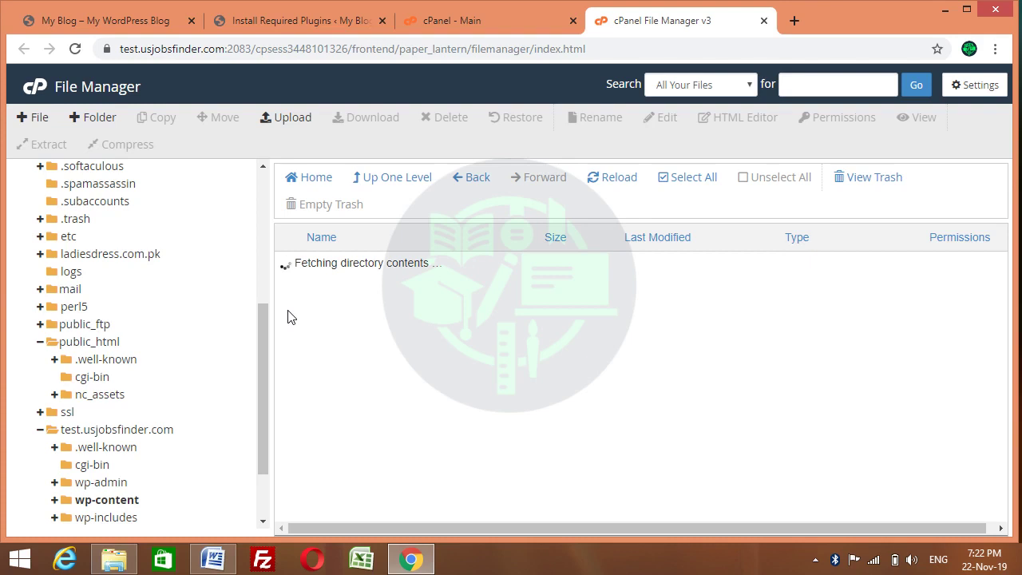
{"action": "left_click", "coordinate": [478, 185]}
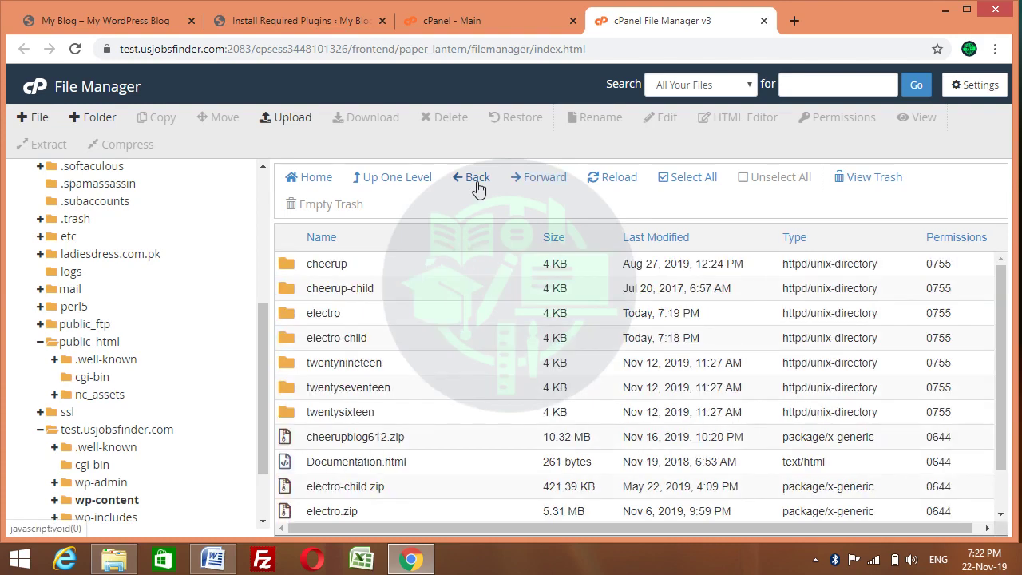
{"action": "left_click", "coordinate": [944, 11]}
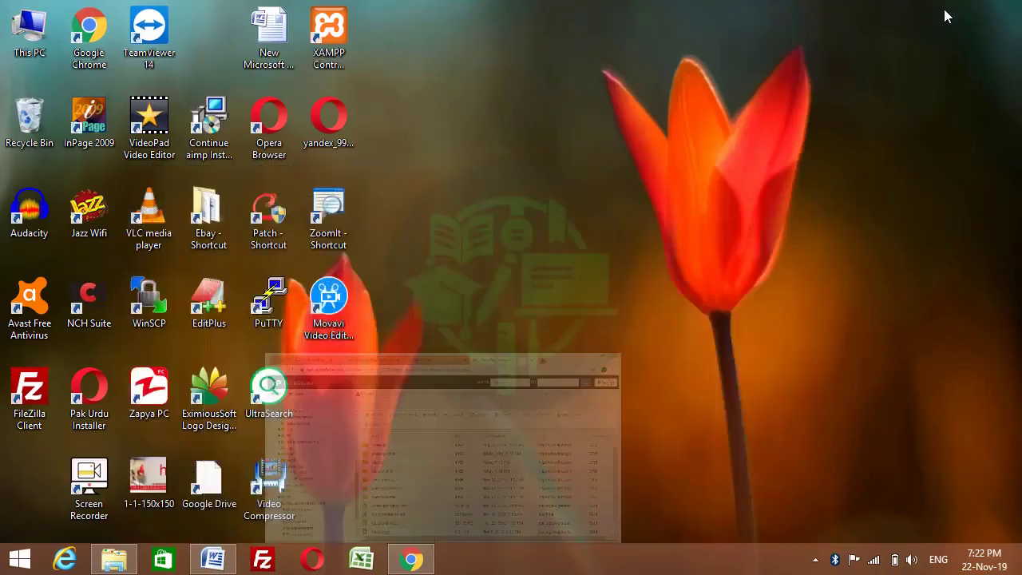
Extract the electro archive in Downloads into a new electro folder
{"action": "double_click", "coordinate": [24, 48]}
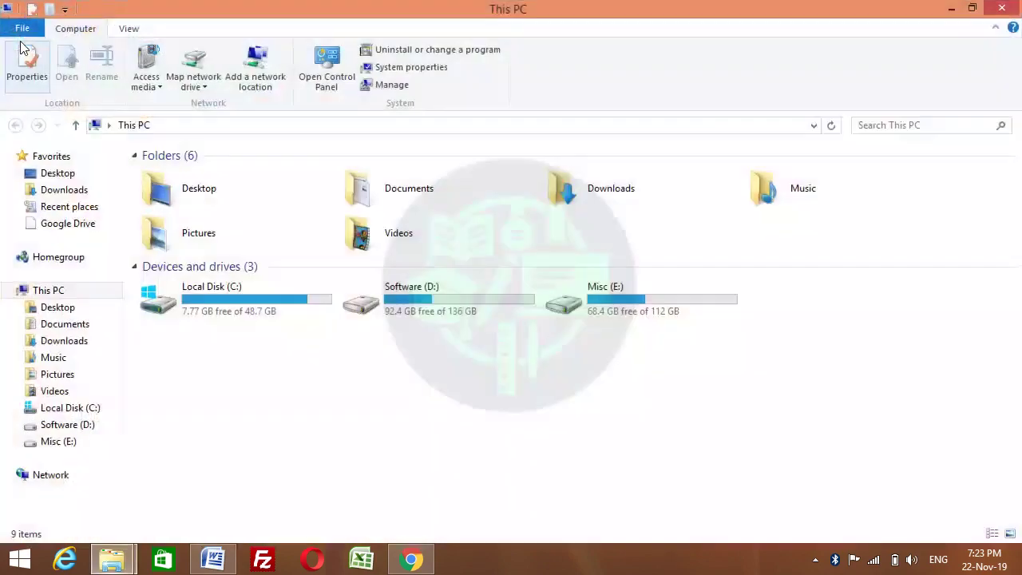
{"action": "left_click", "coordinate": [60, 193]}
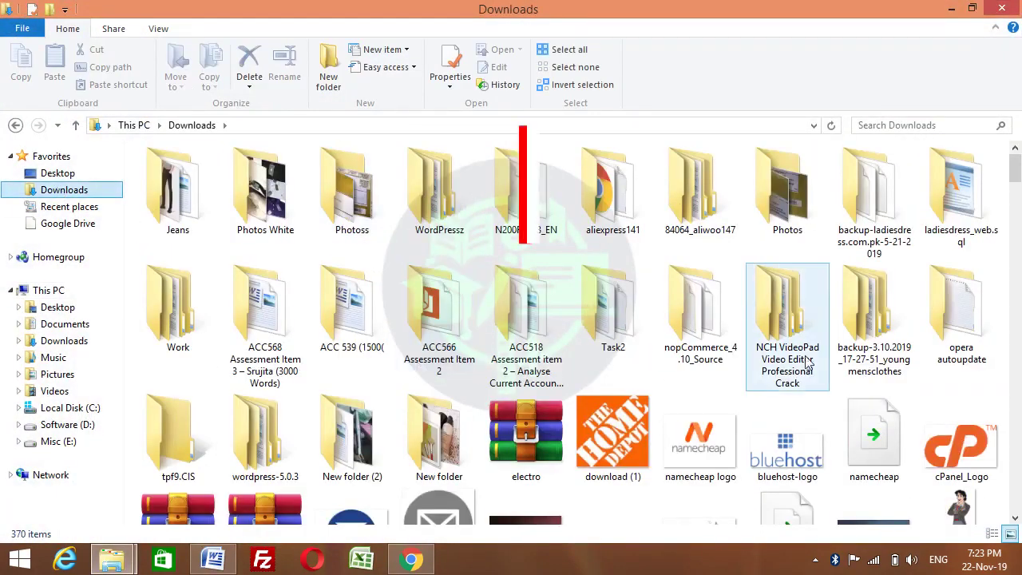
{"action": "left_click", "coordinate": [529, 426]}
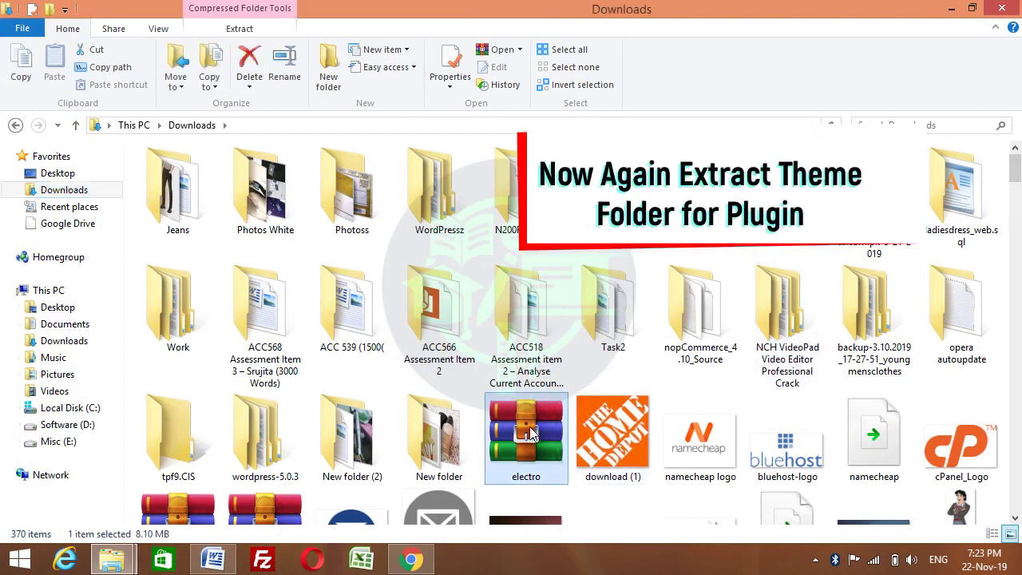
{"action": "right_click", "coordinate": [529, 426]}
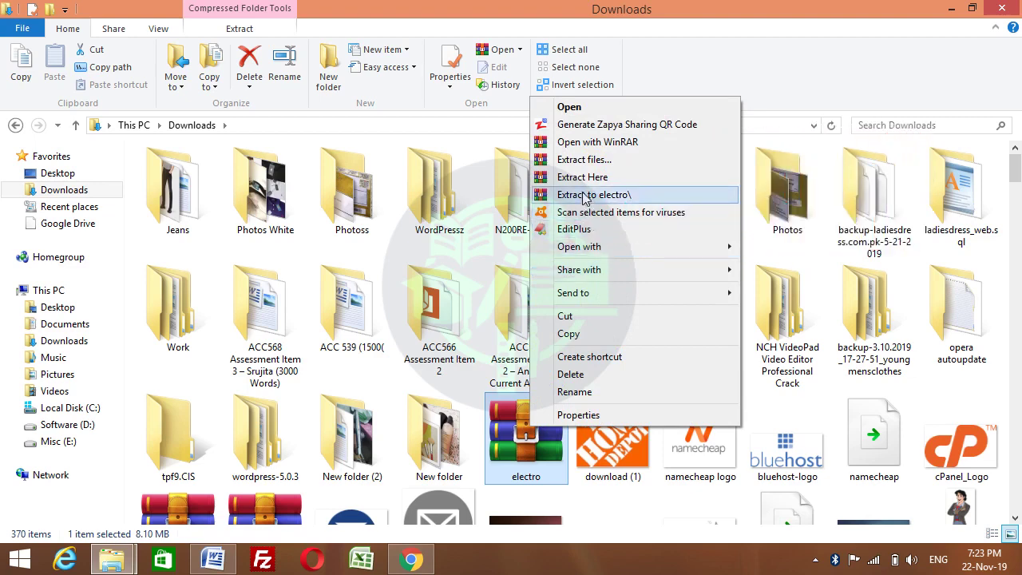
{"action": "left_click", "coordinate": [584, 196]}
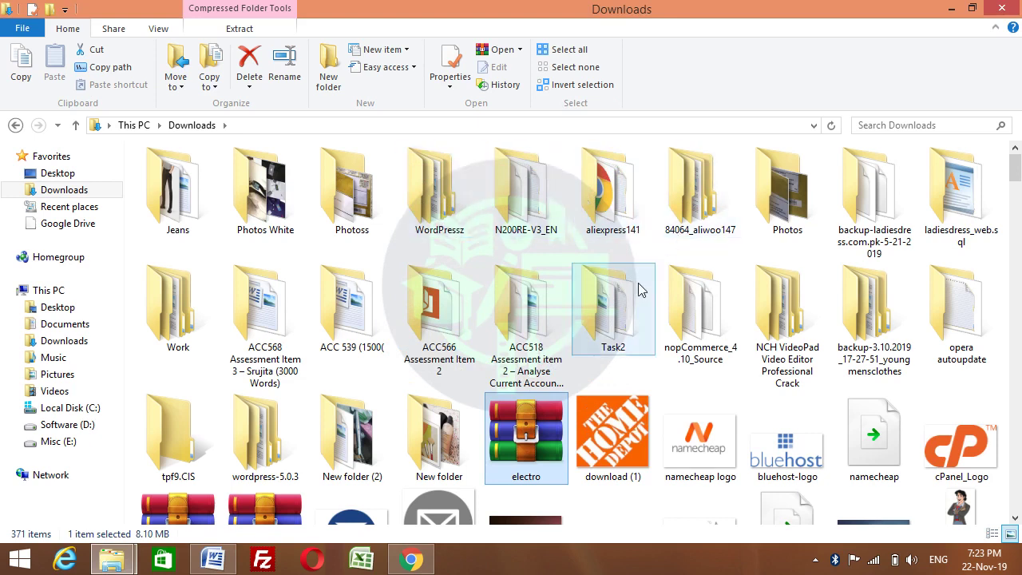
{"action": "left_click", "coordinate": [489, 309]}
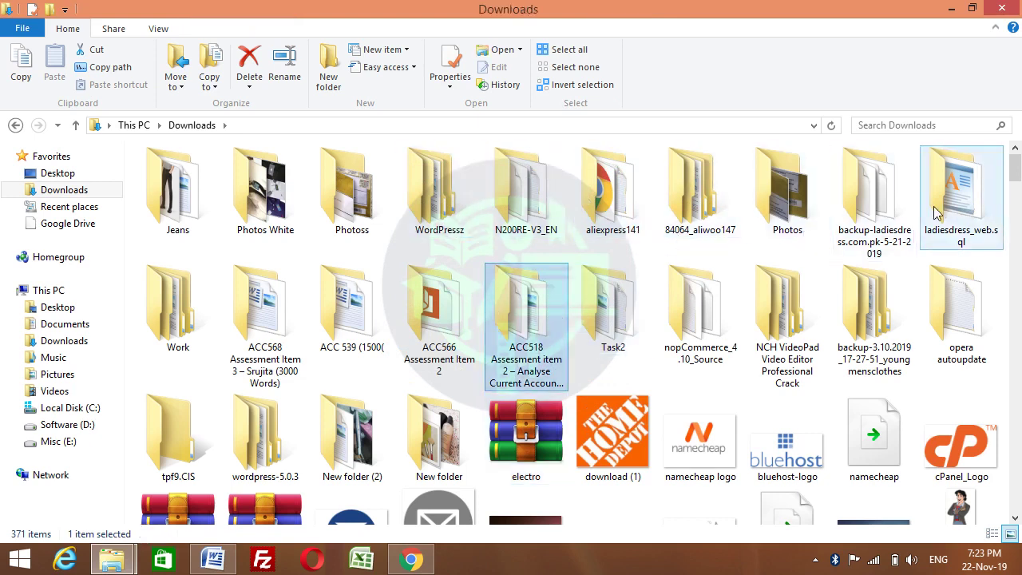
{"action": "left_click", "coordinate": [859, 289]}
{"action": "key", "text": "e"}
{"action": "key", "text": "e"}
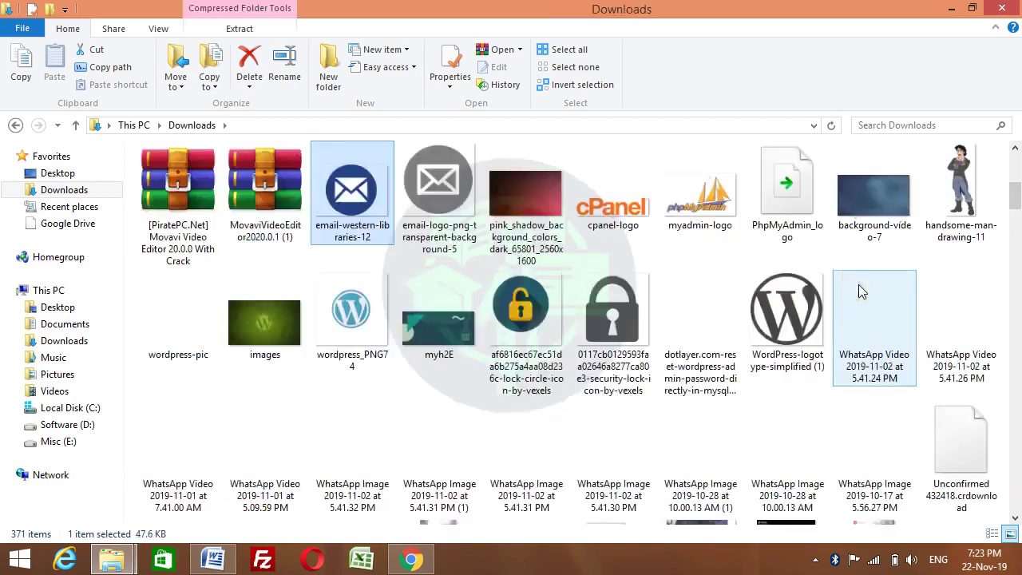
Locate the electro-extensions zip in electro\electro\included-plugins, then return to the browser
{"action": "left_click_drag", "start_coordinate": [1020, 220], "coordinate": [992, 534]}
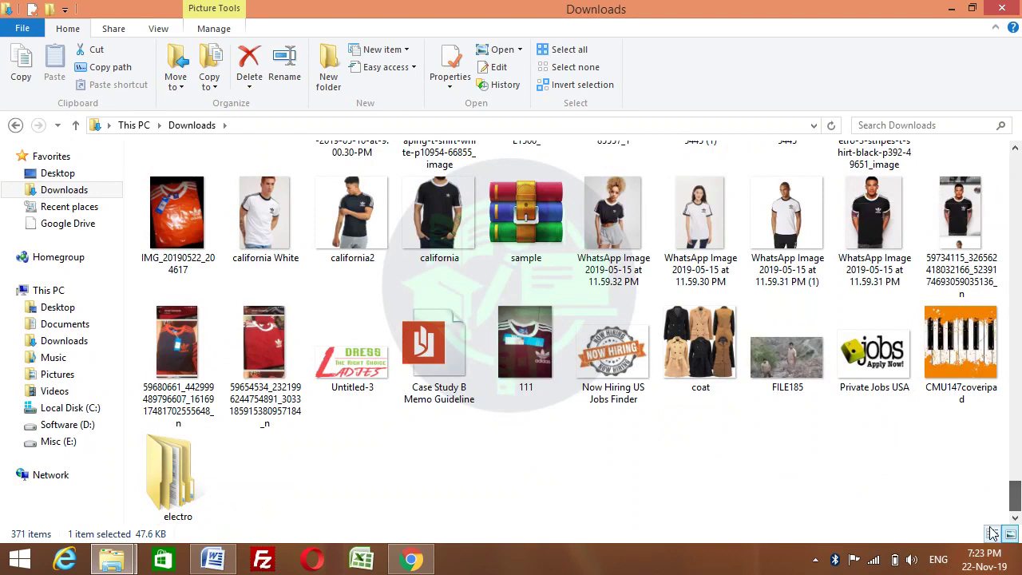
{"action": "double_click", "coordinate": [178, 479]}
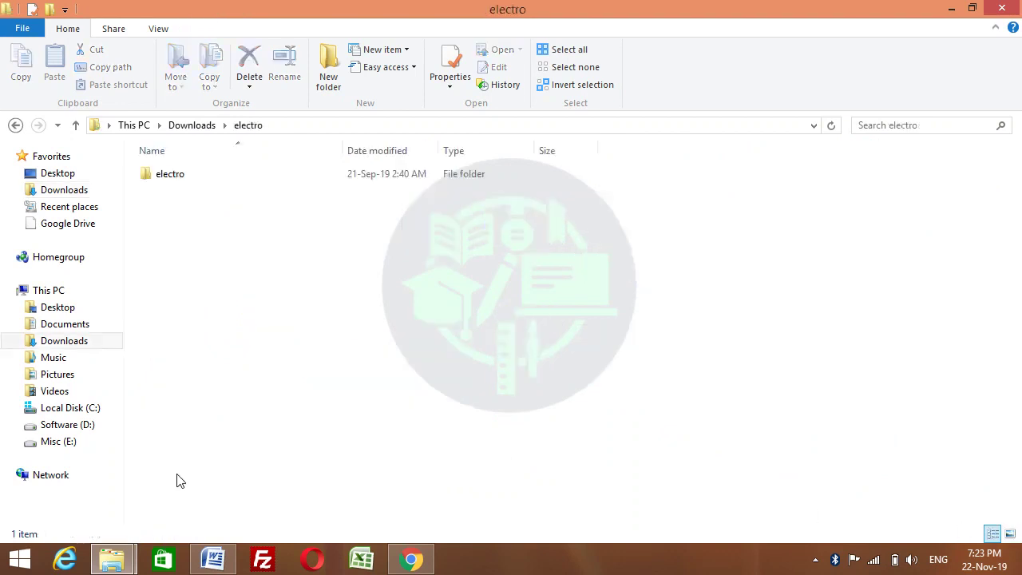
{"action": "double_click", "coordinate": [158, 182]}
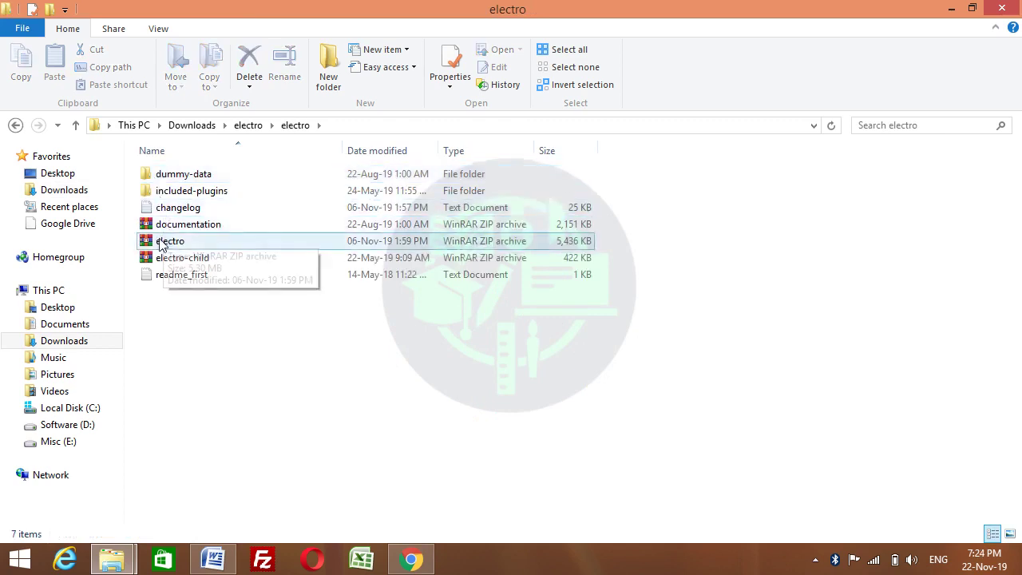
{"action": "double_click", "coordinate": [184, 191]}
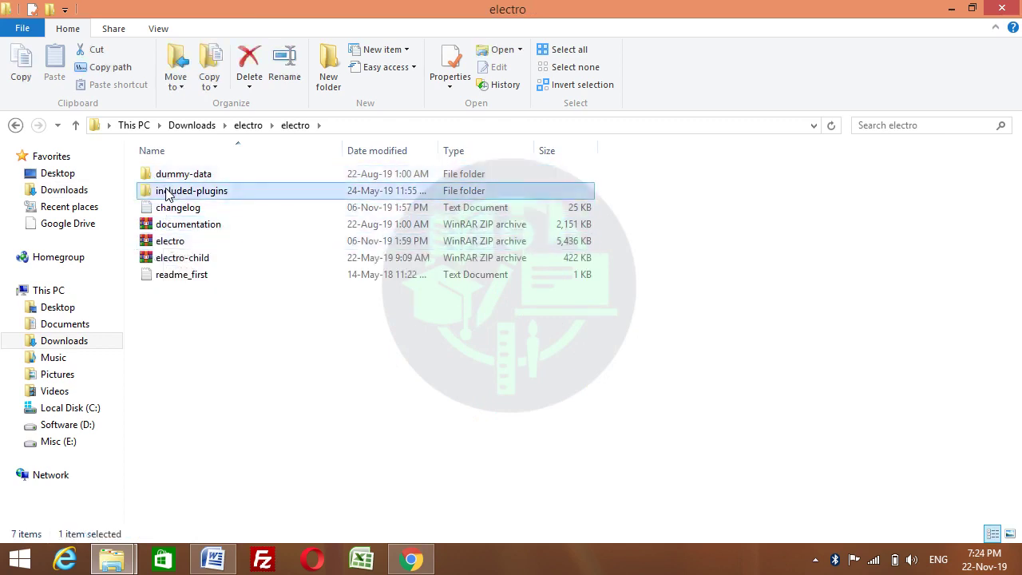
{"action": "left_click", "coordinate": [190, 177]}
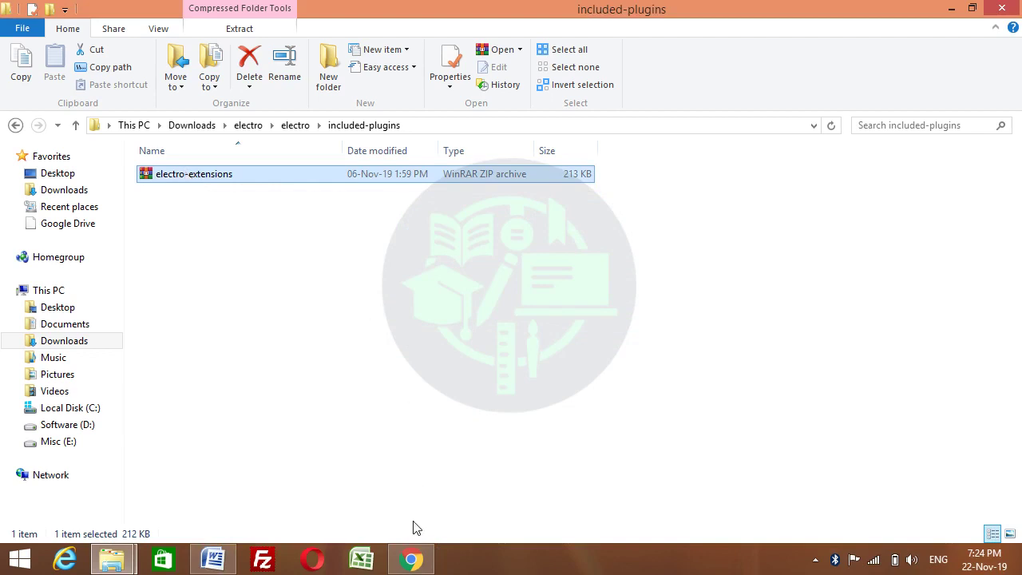
{"action": "left_click", "coordinate": [411, 558]}
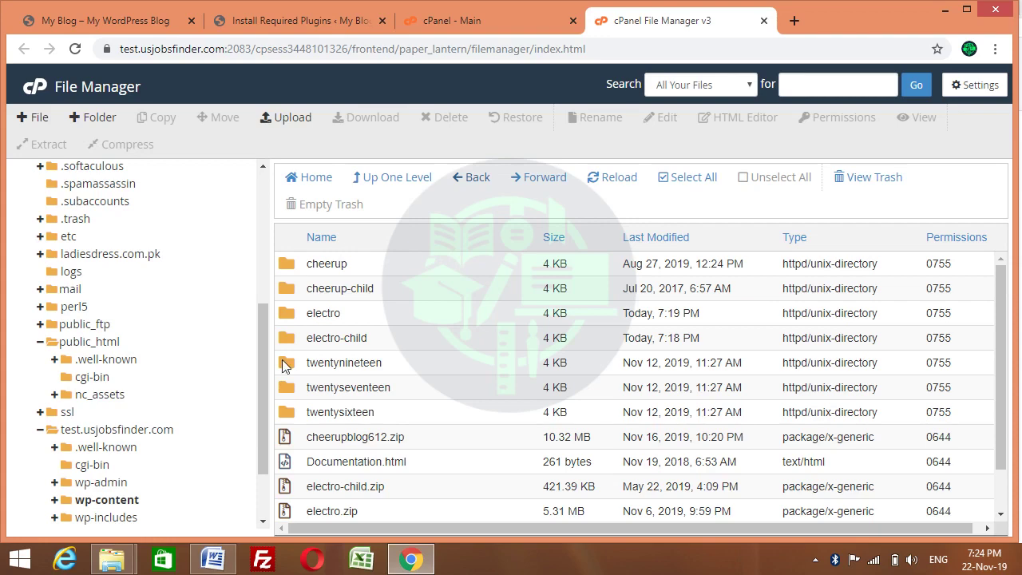
Open test.usjobsfinder.com's wp-content/plugins folder and its File Upload page
{"action": "left_click", "coordinate": [118, 431]}
{"action": "scroll", "coordinate": [257, 448], "scroll_direction": "down", "scroll_amount": 1}
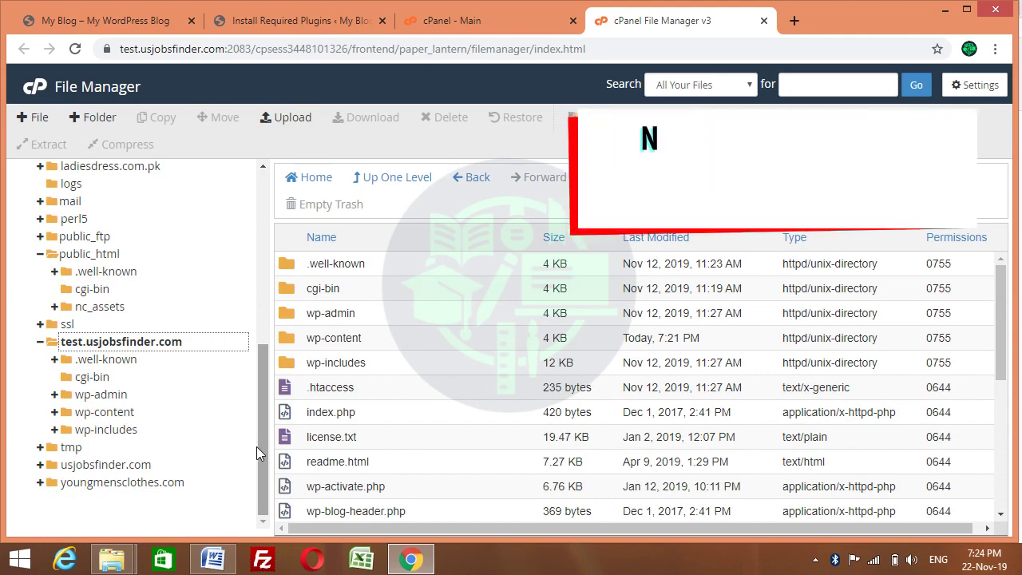
{"action": "double_click", "coordinate": [286, 338]}
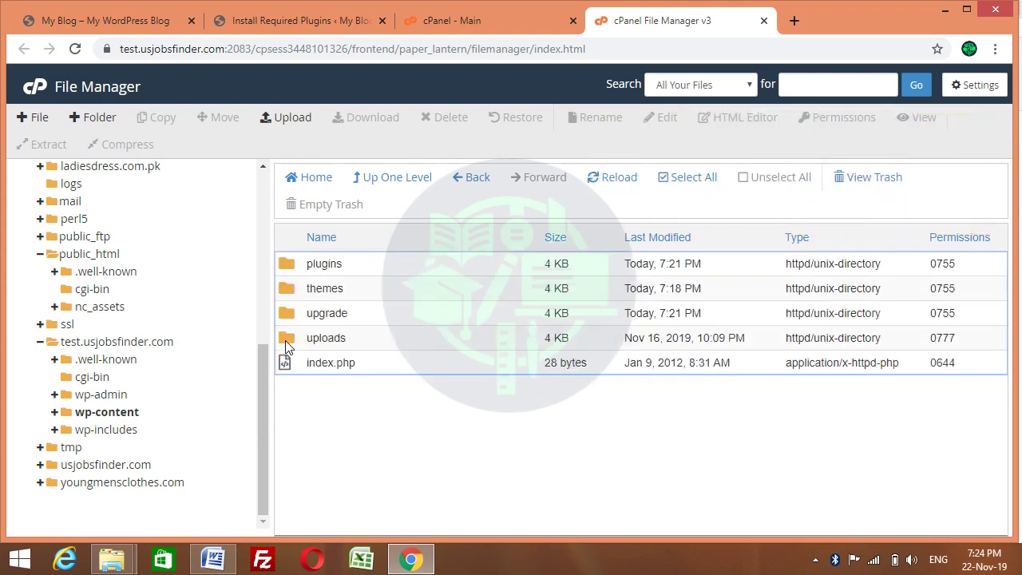
{"action": "double_click", "coordinate": [287, 263]}
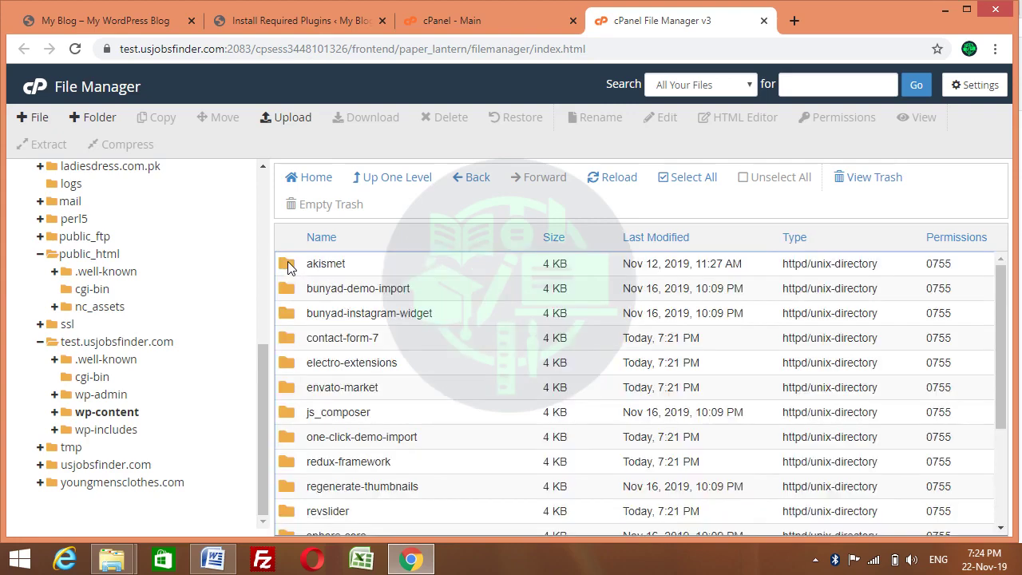
{"action": "mouse_move", "coordinate": [999, 292]}
{"action": "left_mouse_down"}
{"action": "mouse_move", "coordinate": [1008, 384]}
{"action": "mouse_move", "coordinate": [1001, 295]}
{"action": "left_mouse_up"}
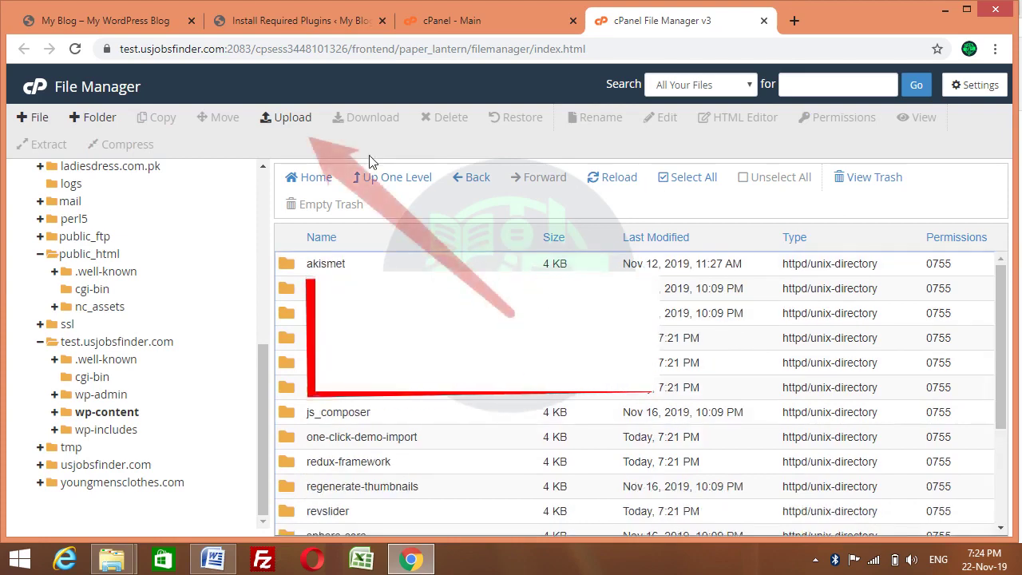
{"action": "left_click", "coordinate": [292, 119]}
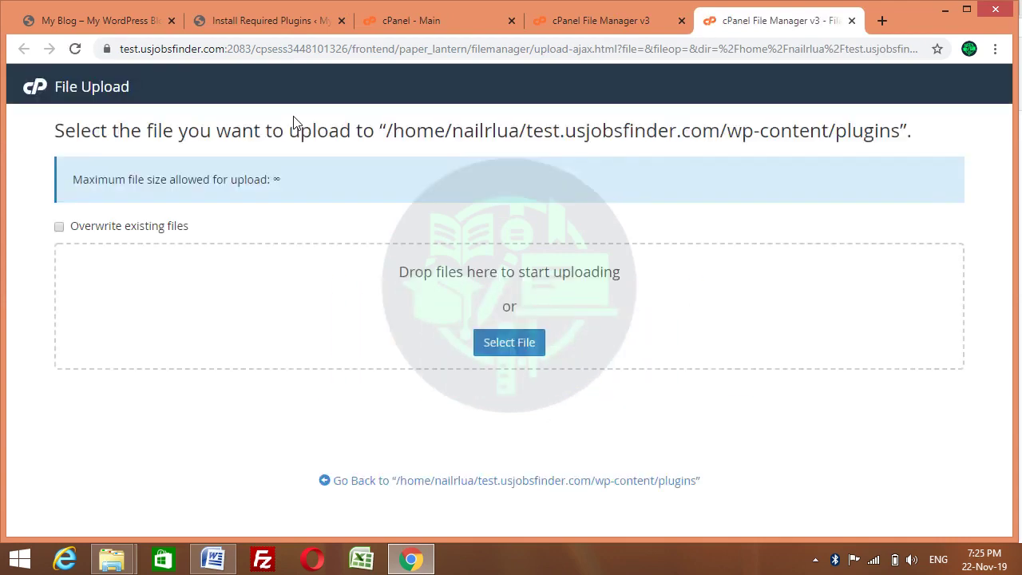
Browse the upload file chooser to Downloads\electro\electro\included-plugins
{"action": "left_click", "coordinate": [511, 343]}
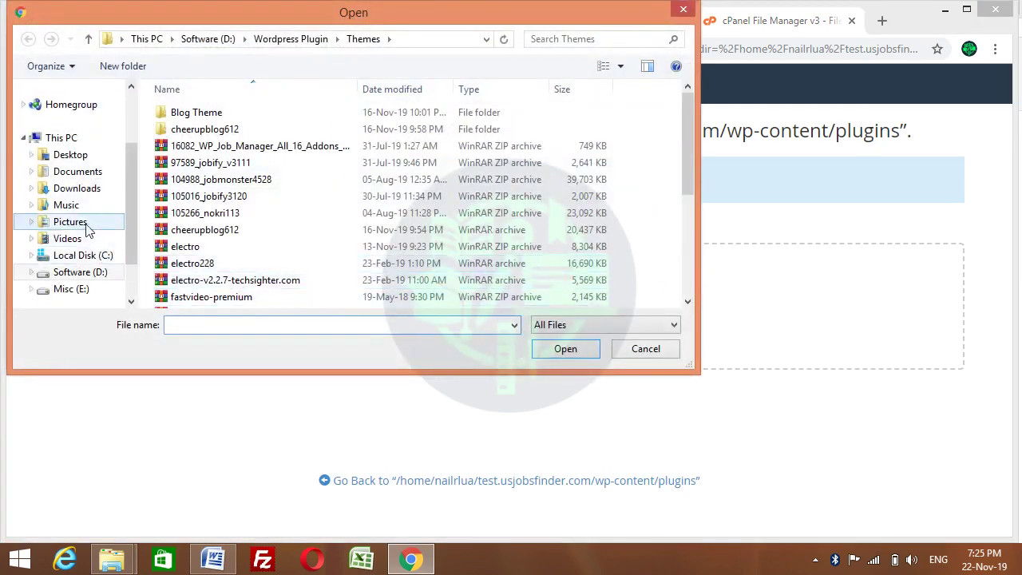
{"action": "left_click", "coordinate": [78, 192]}
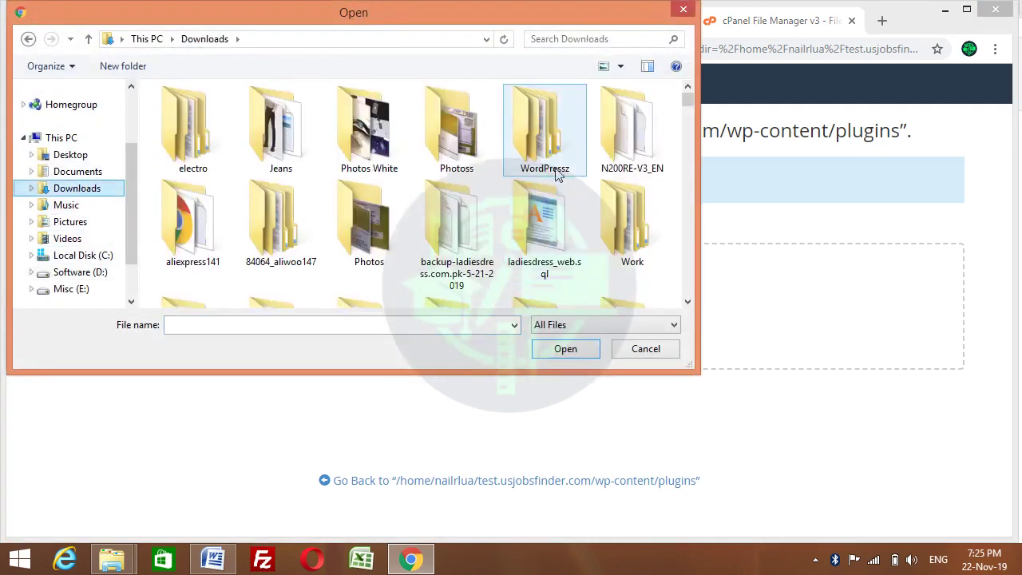
{"action": "double_click", "coordinate": [201, 139]}
{"action": "double_click", "coordinate": [189, 117]}
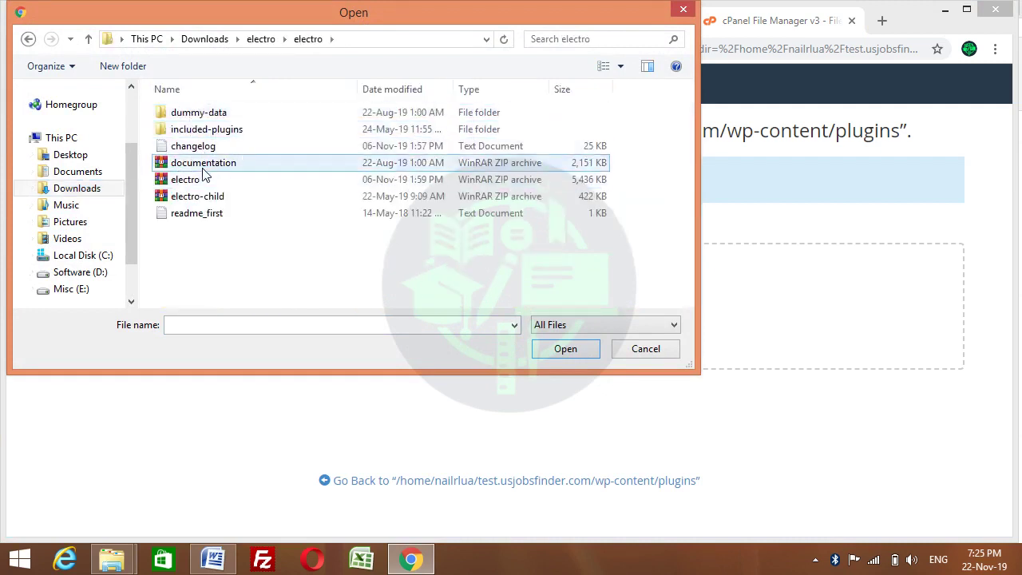
{"action": "double_click", "coordinate": [195, 133]}
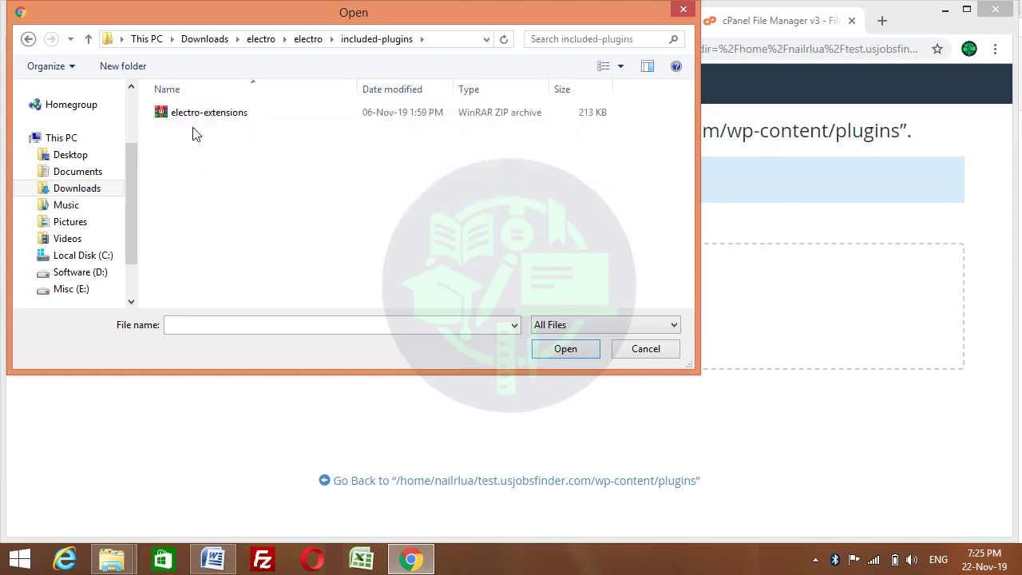